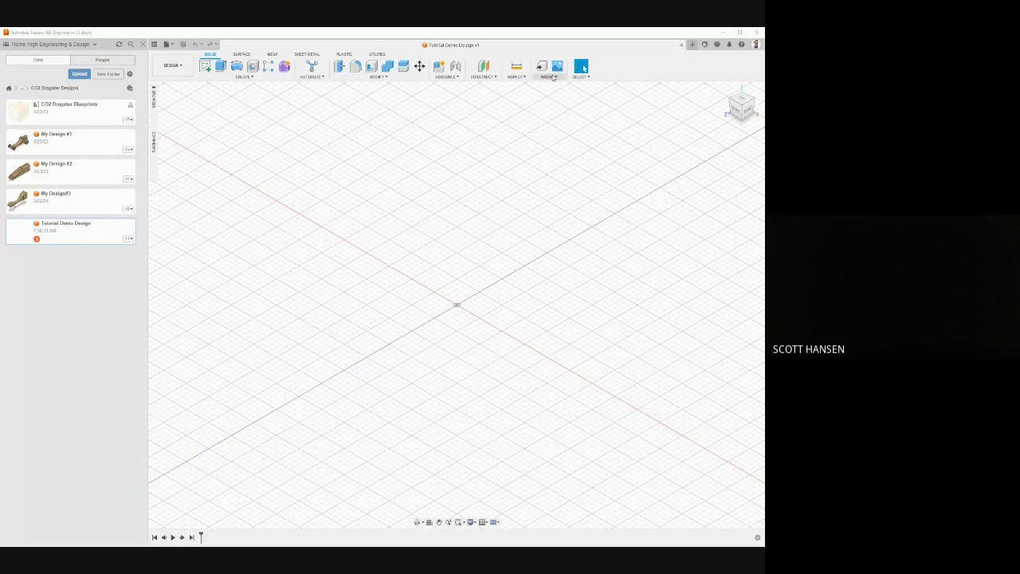
- Insert Derive from the CO2 Dragster Assembly and swap the wrong pick for Stock Body:1
left_click(549, 77)
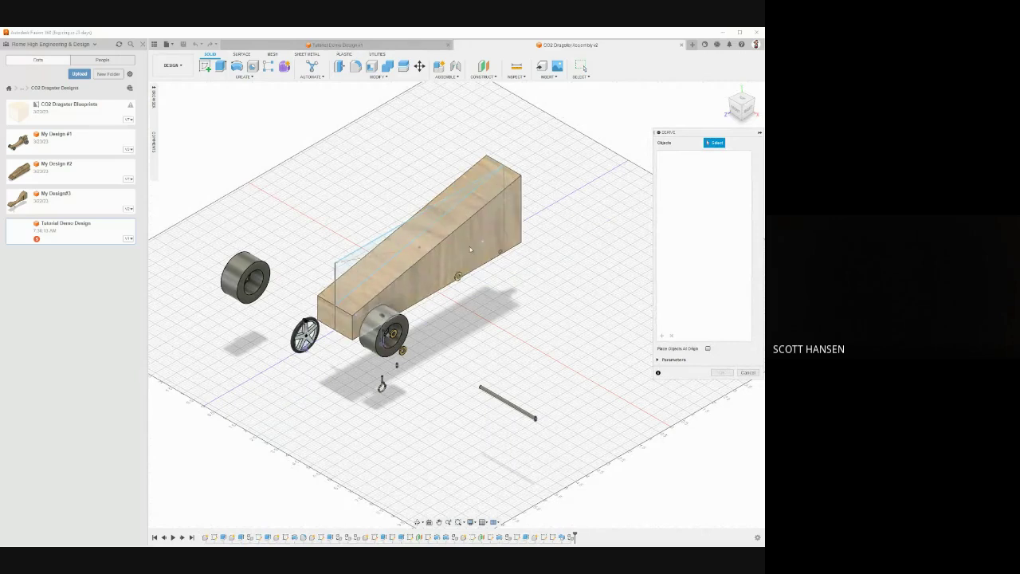
left_click(488, 233)
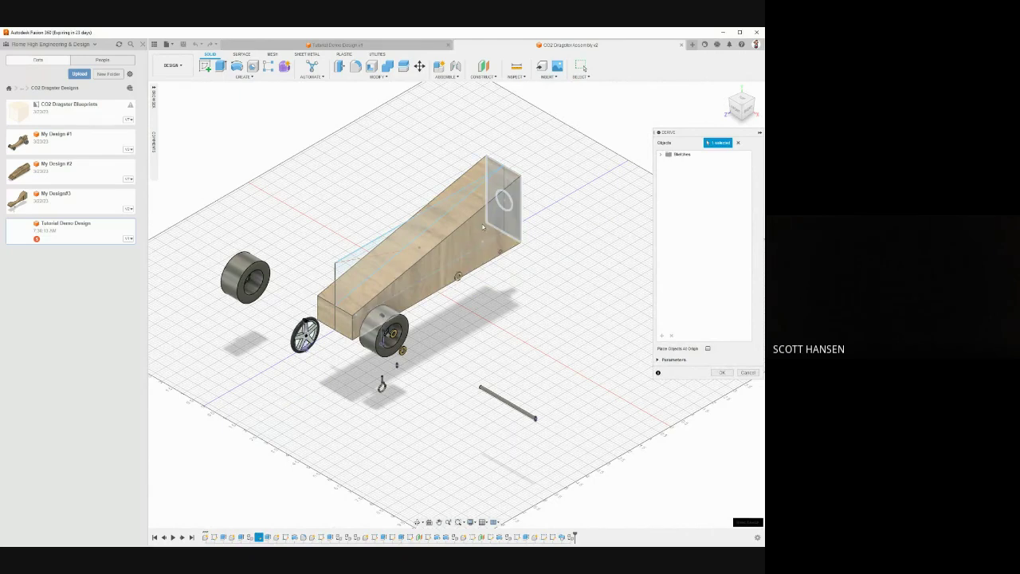
left_click(737, 142)
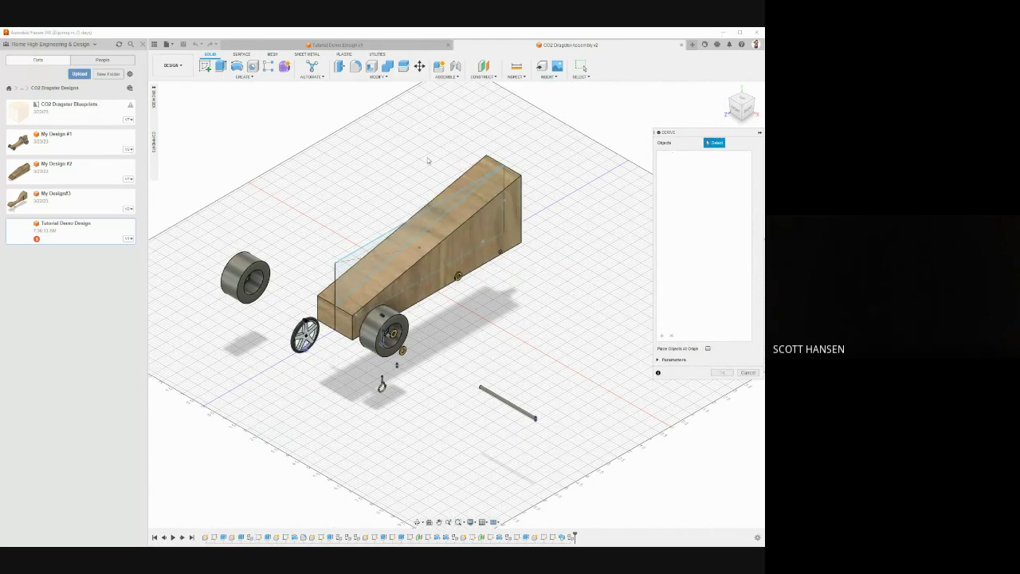
left_click(154, 90)
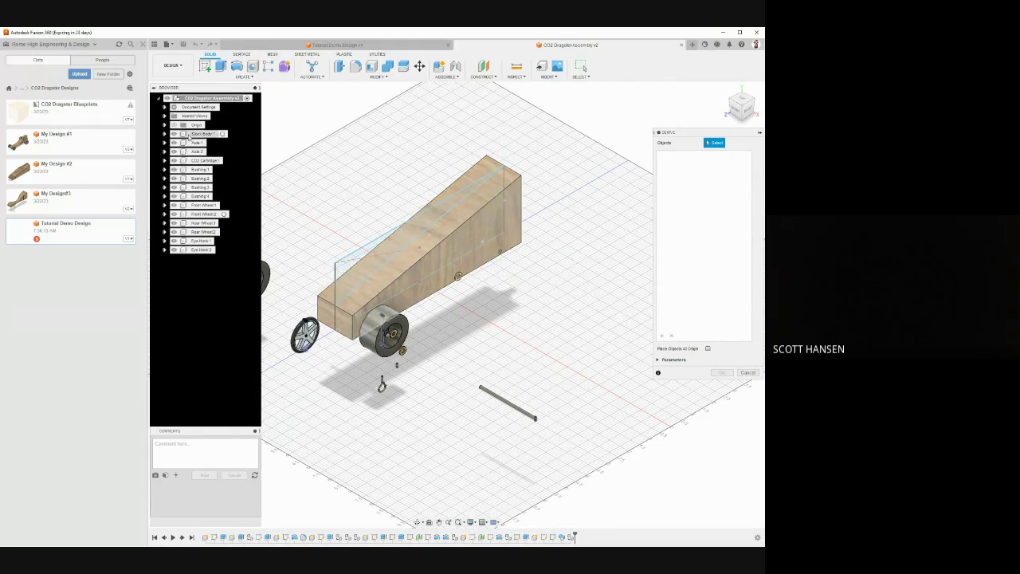
left_click(201, 134)
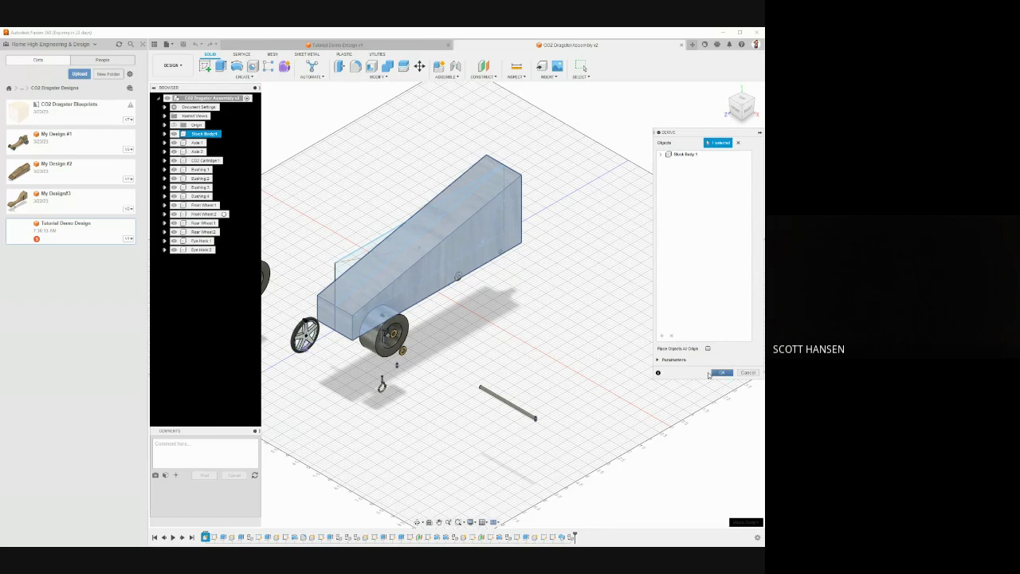
- Confirm deriving Stock Body 1 and hide its sketches in the Browser
left_click(708, 373)
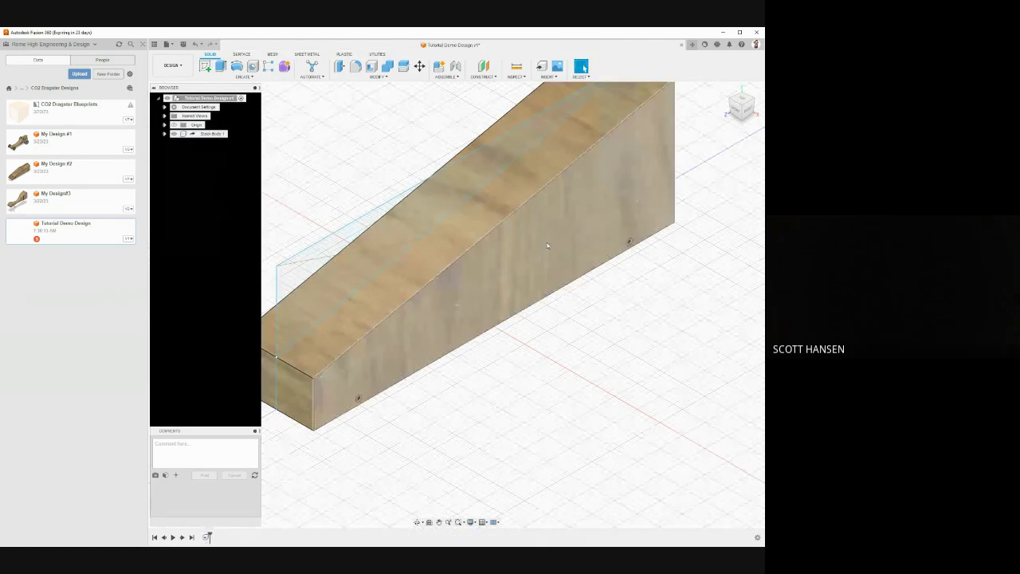
scroll(550, 243, "down", 3)
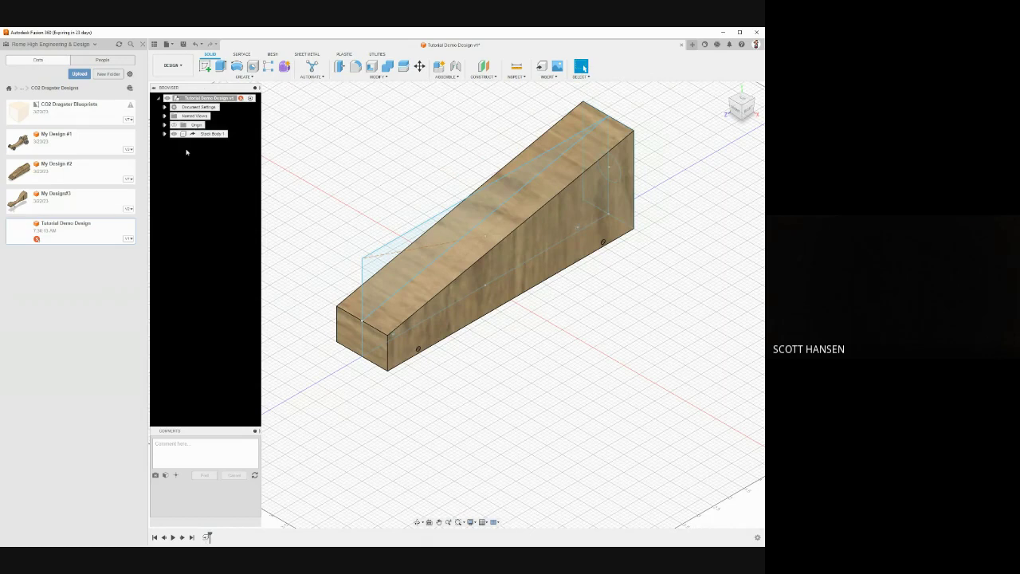
left_click(164, 134)
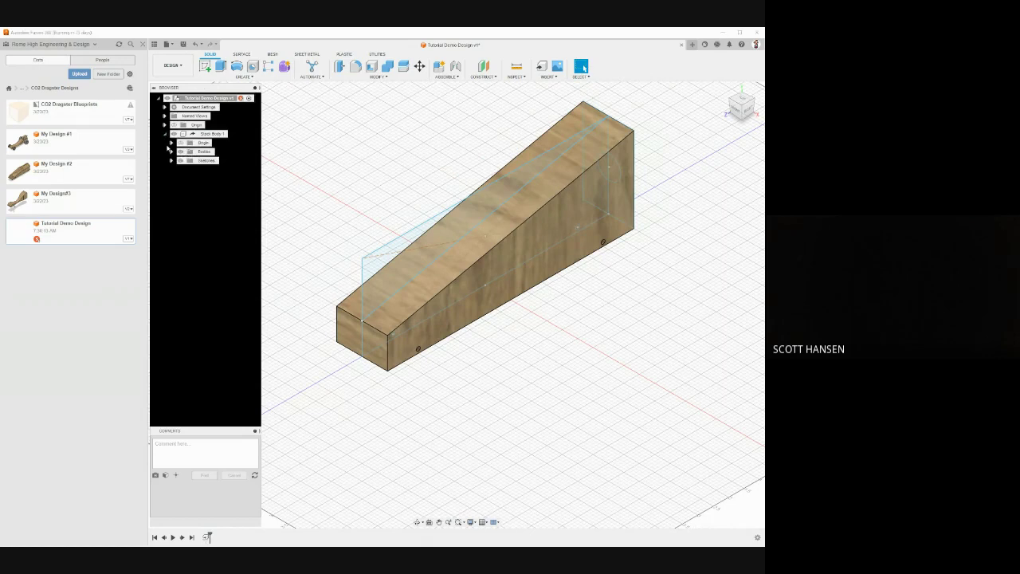
left_click(181, 161)
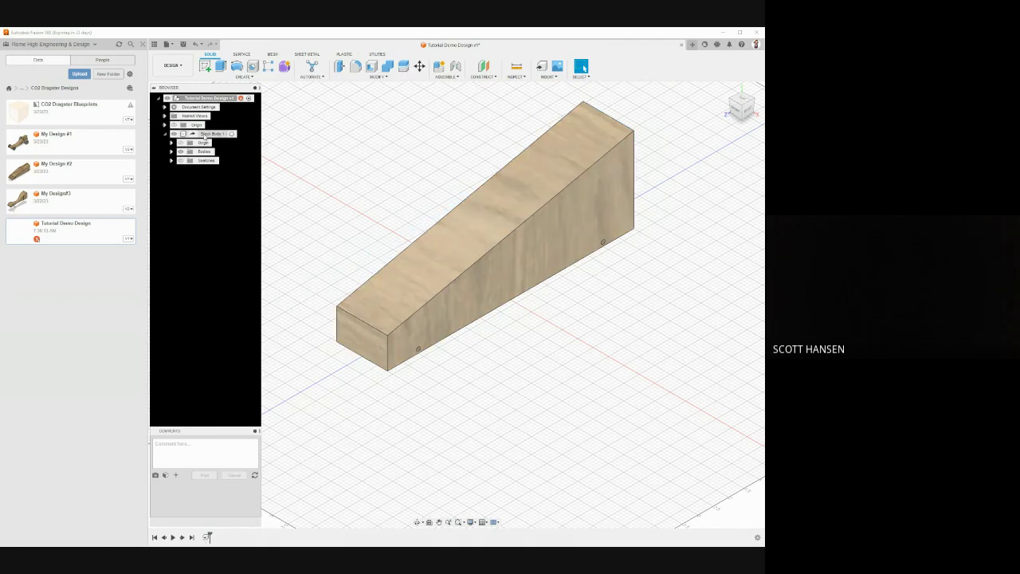
left_click(165, 134)
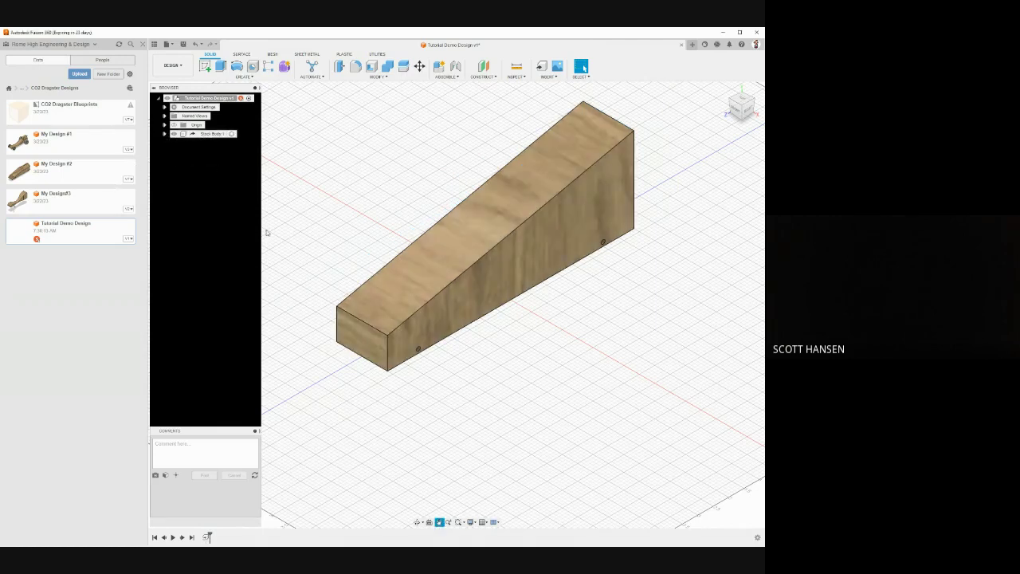
left_click(152, 87)
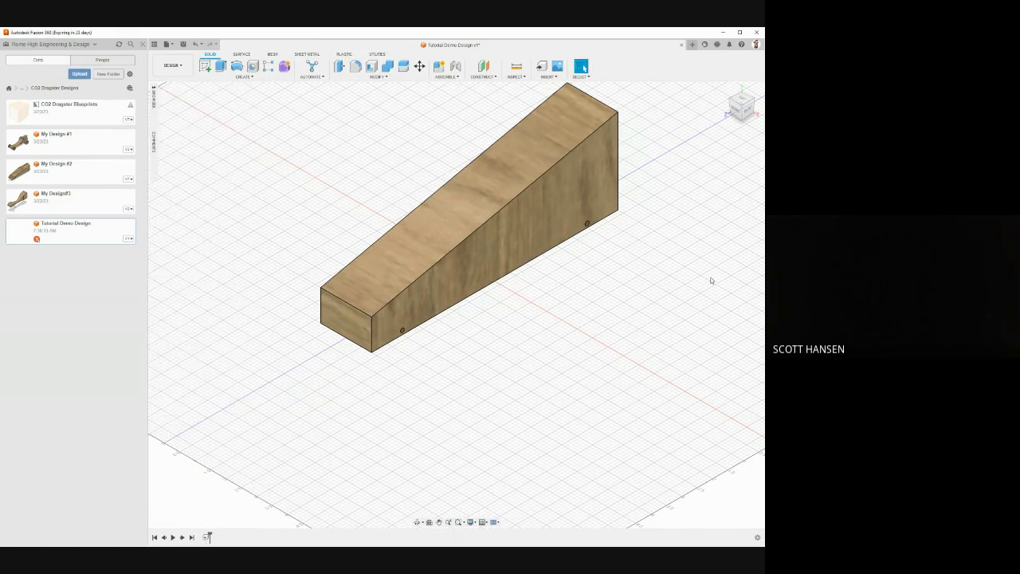
- Orbit and pan the wedge, then snap to the Right ViewCube face for a flat side view
mouse_move(712, 282)
middle_mouse_down("shift")
mouse_move(656, 307)
mouse_move(656, 280)
mouse_move(692, 243)
mouse_move(714, 252)
mouse_move(703, 265)
middle_mouse_up("shift")
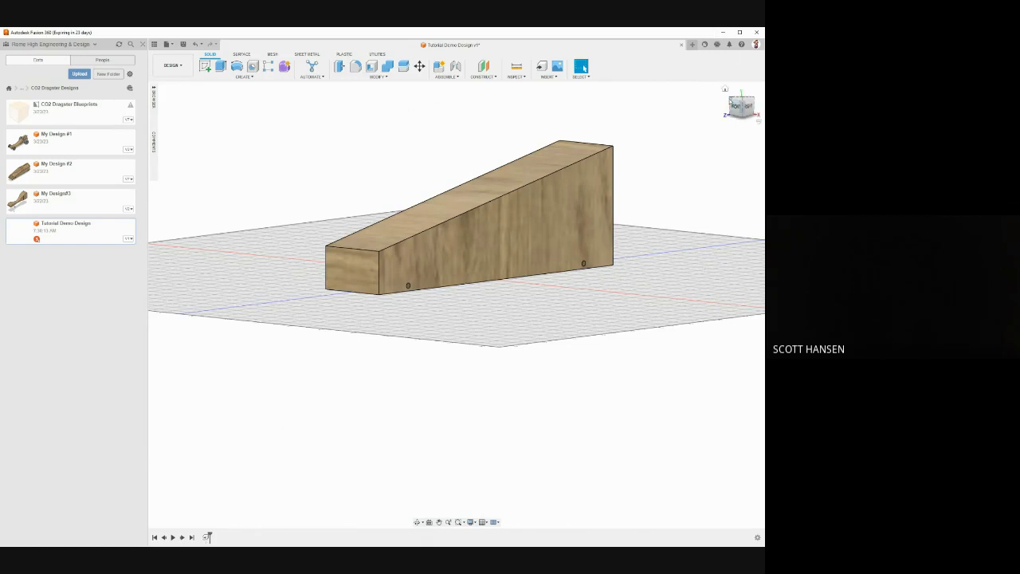
middle_click_drag(661, 130, 626, 125)
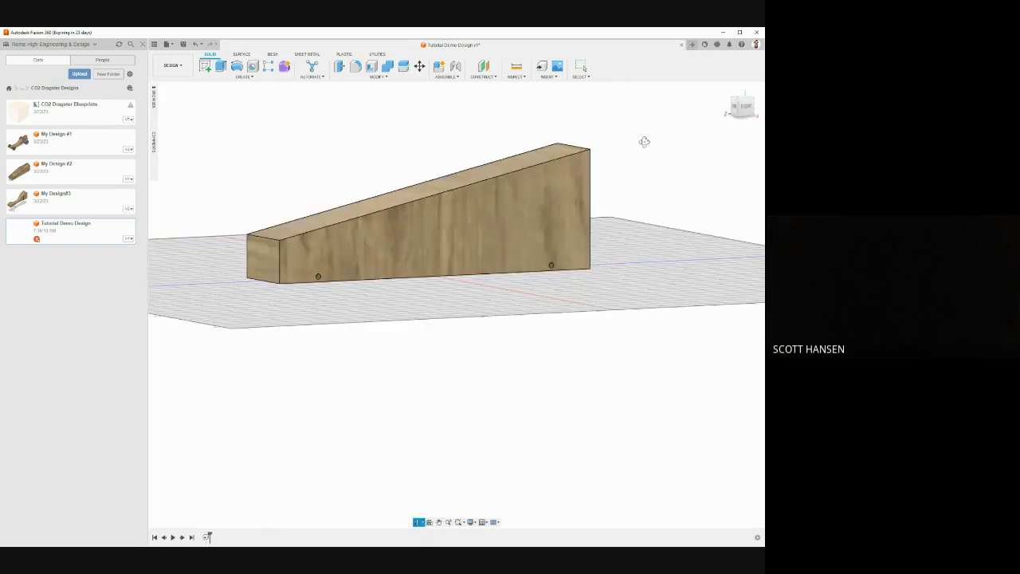
left_click(744, 106)
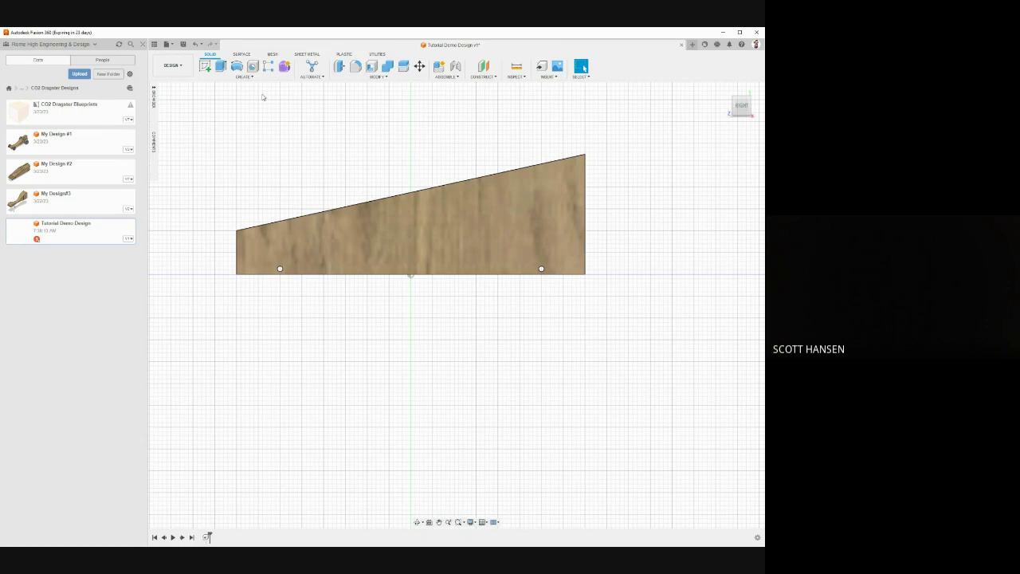
- Create a sketch on the wedge's side plane and face it squarely from the Right view
left_click(206, 67)
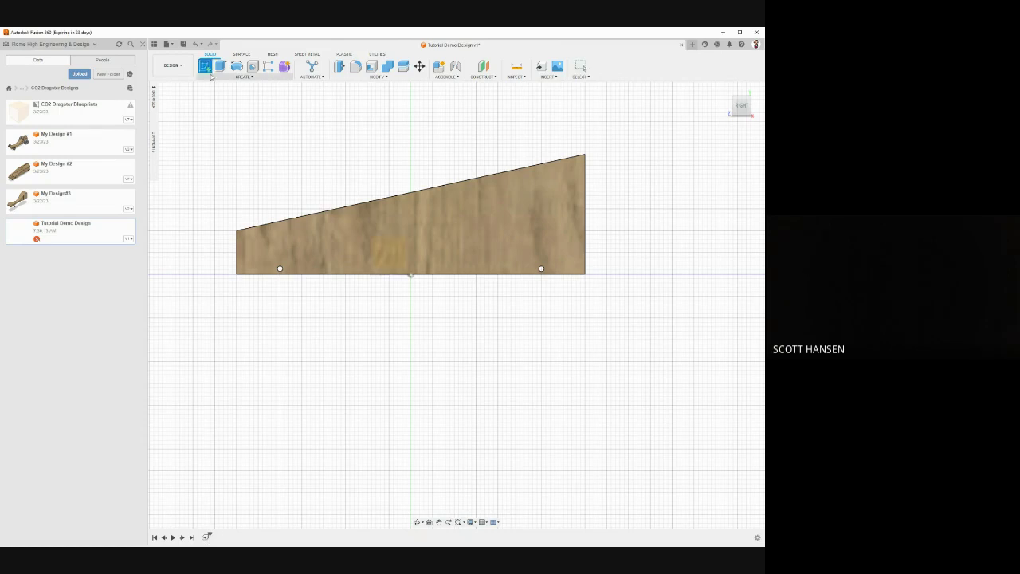
left_click(524, 208)
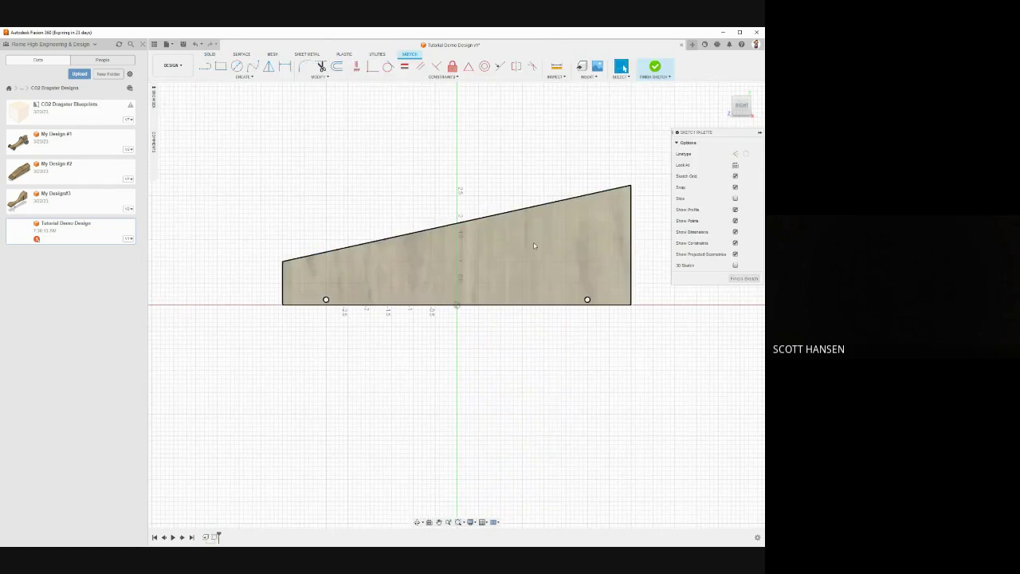
middle_click_drag(470, 241, 527, 233, "shift")
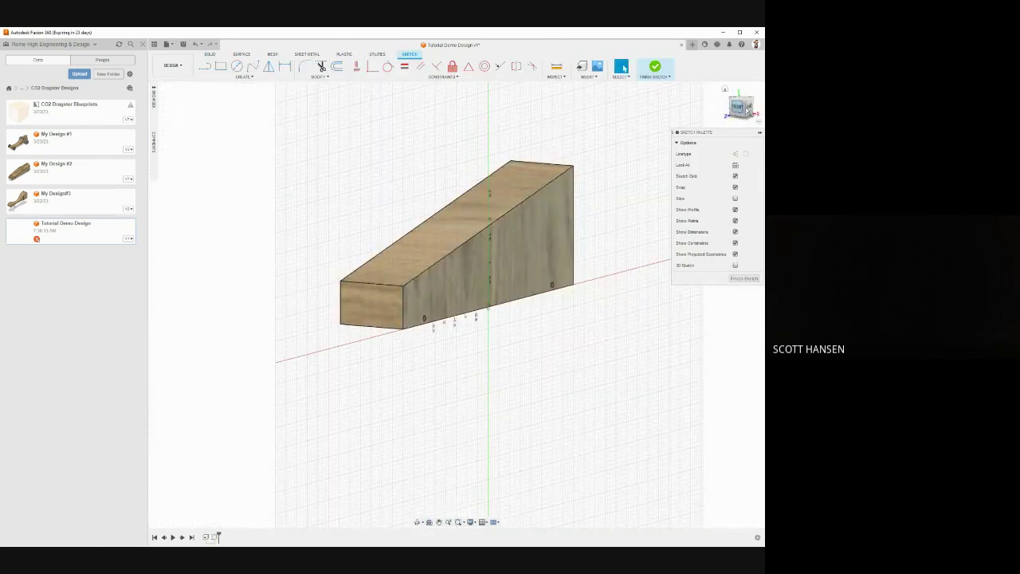
left_click(749, 107)
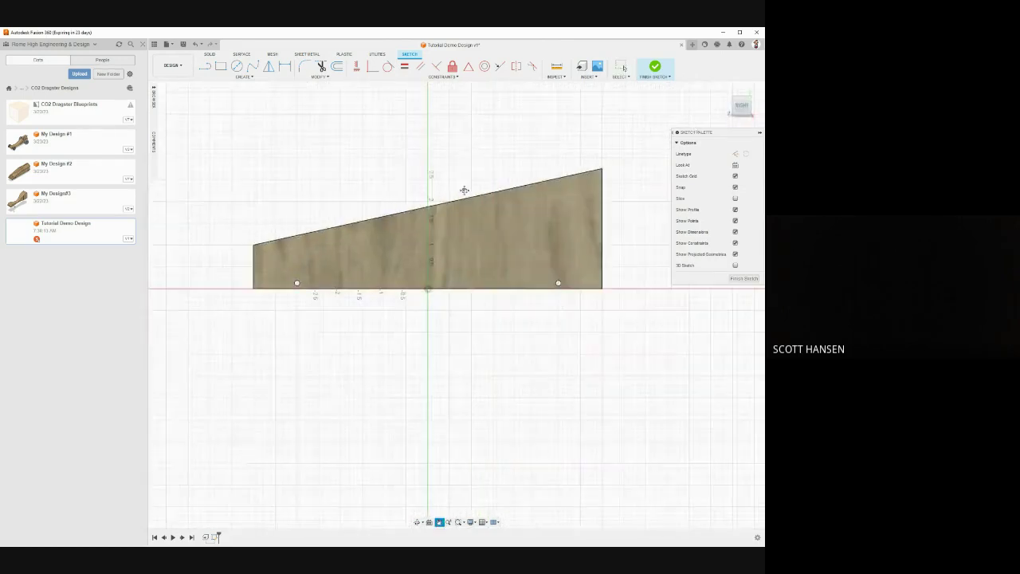
left_click(327, 220)
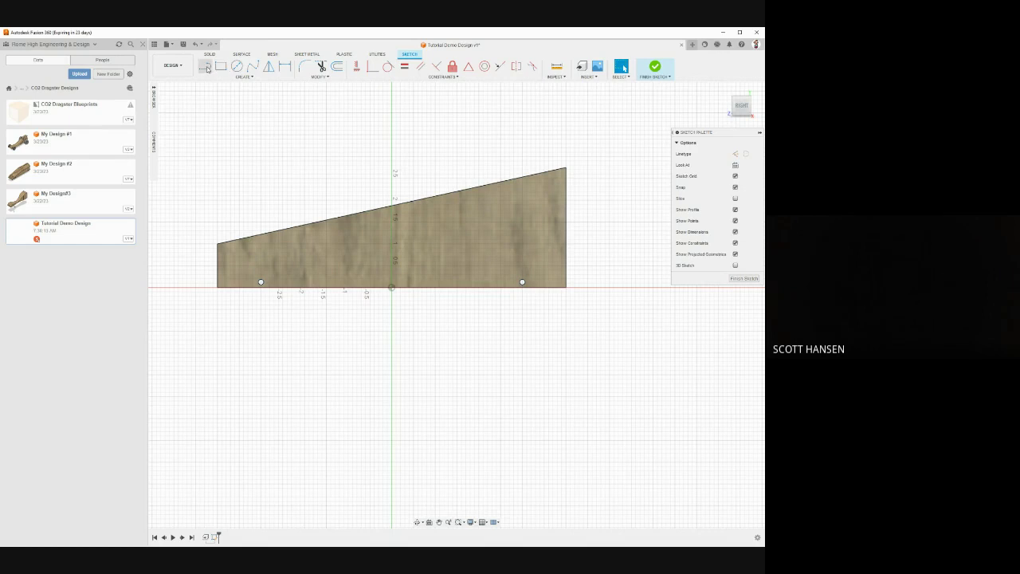
- Draw a spline from the wedge's left edge to high on the right edge, then select the region above it
left_click(252, 67)
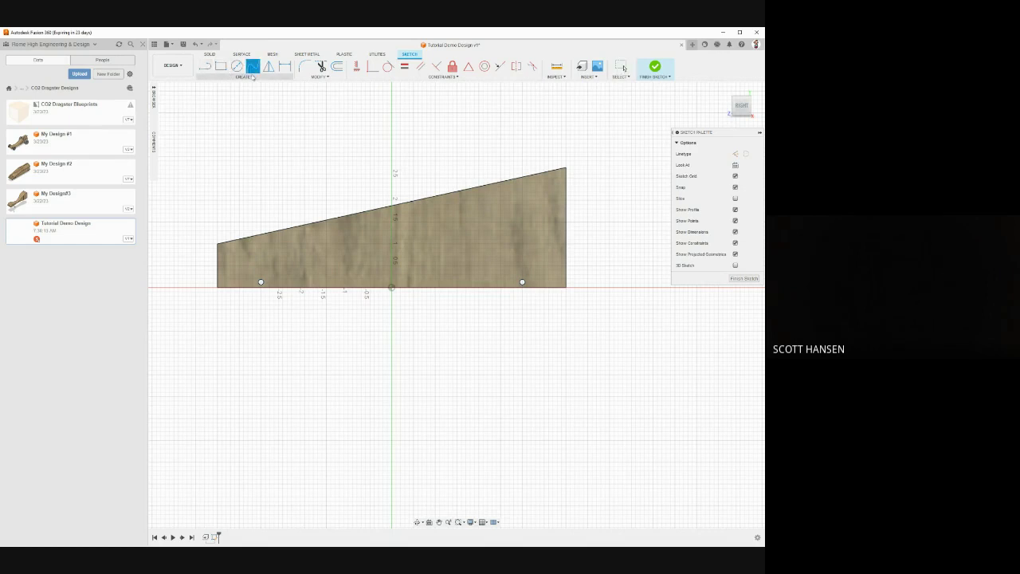
left_click(217, 274)
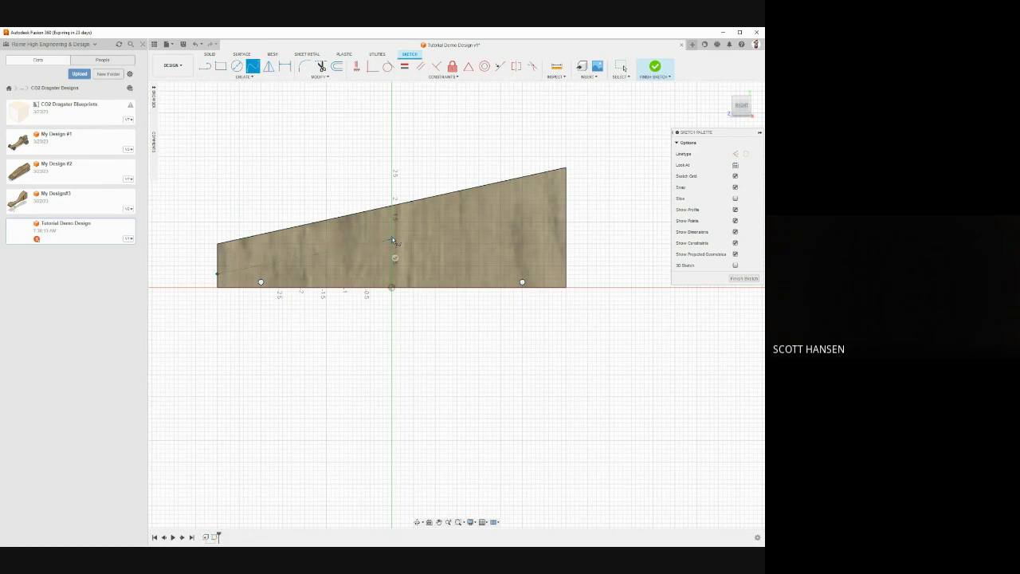
left_click(391, 239)
left_click(544, 247)
left_click(565, 212)
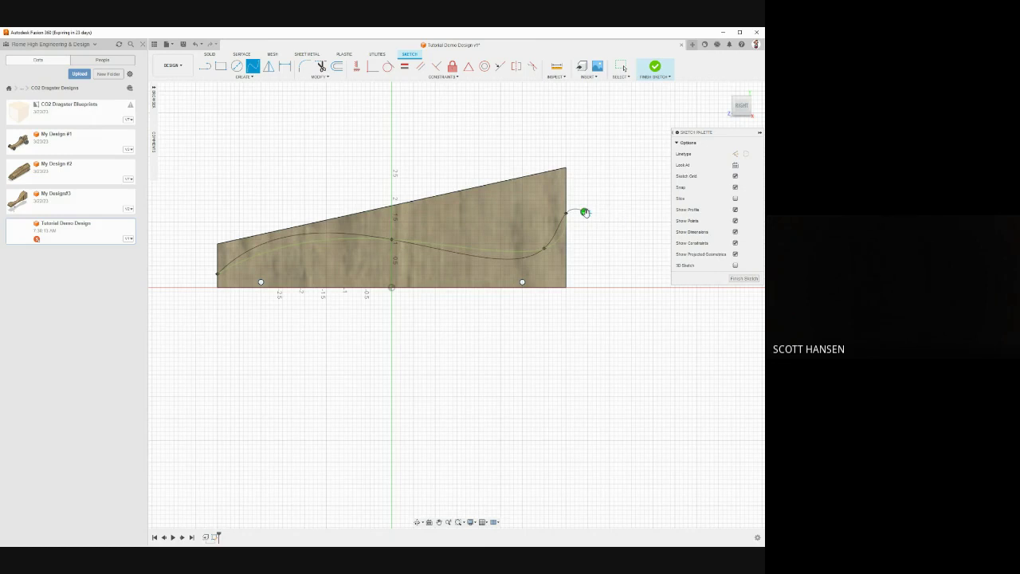
left_click(585, 212)
key("Escape")
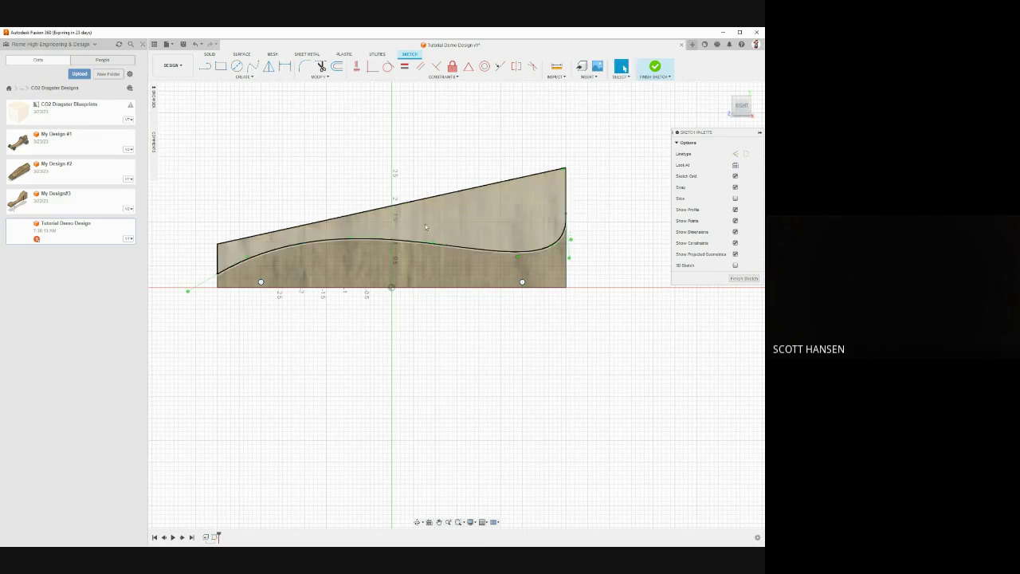
left_click(466, 226)
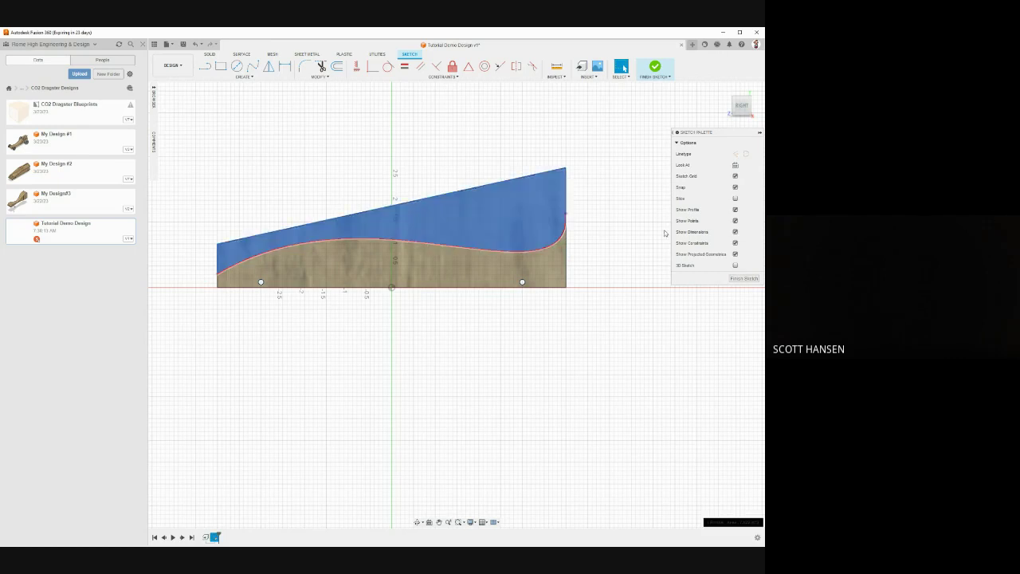
middle_click_drag(665, 230, 637, 241, "shift")
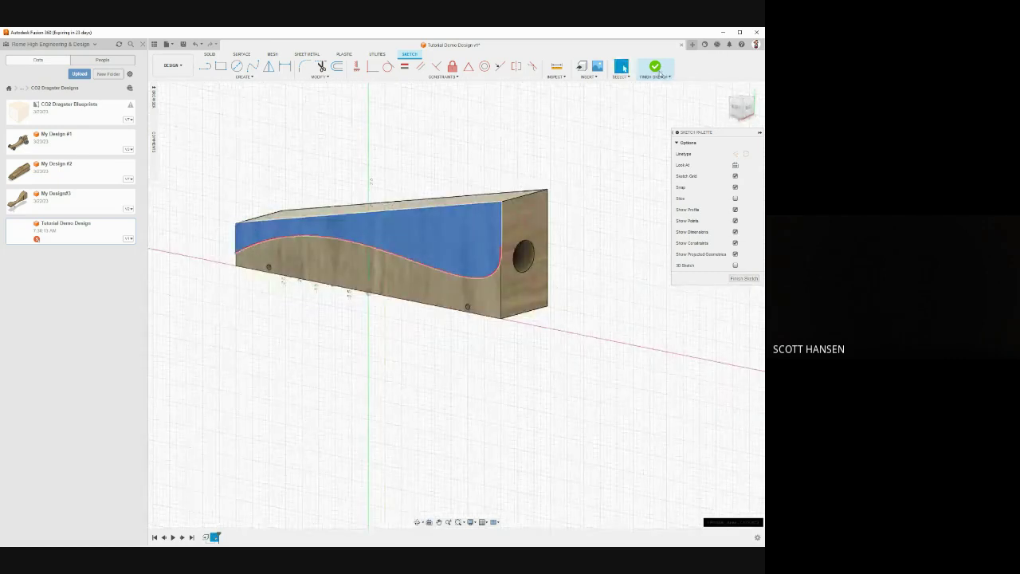
- Extrude-cut the region above the spline with extent All and flipped direction
left_click(661, 72)
left_click(445, 243)
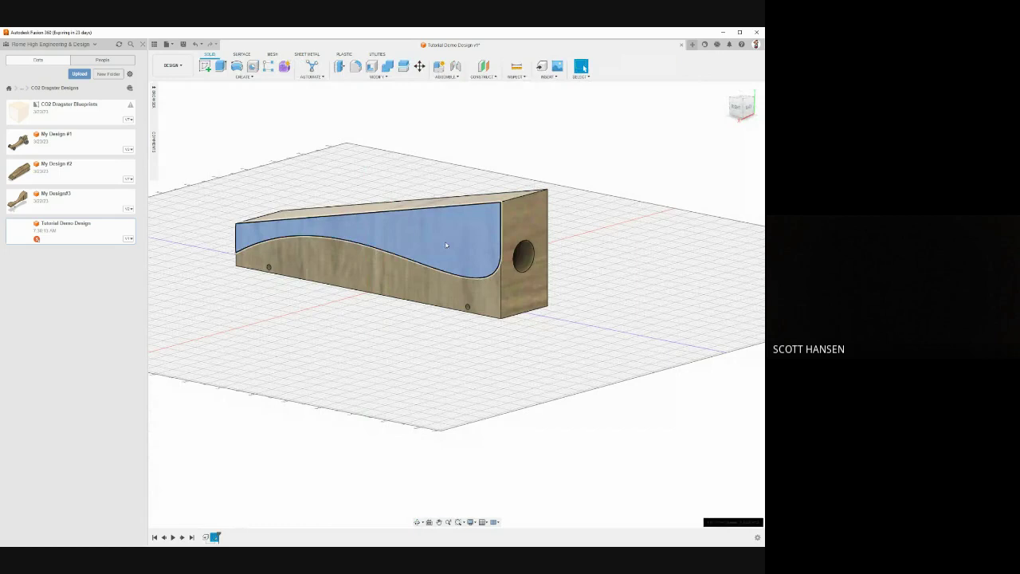
left_click(221, 66)
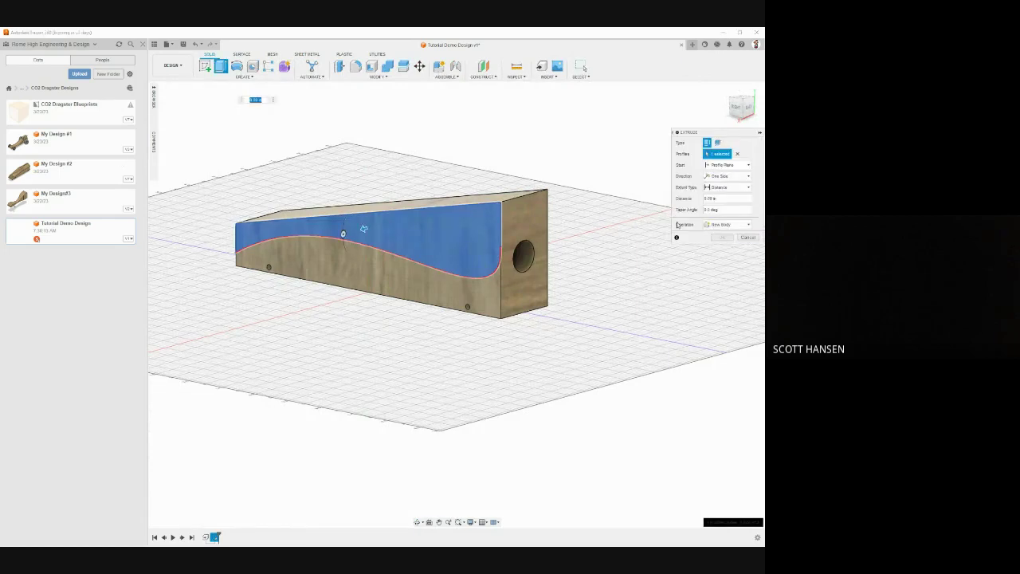
left_click(723, 223)
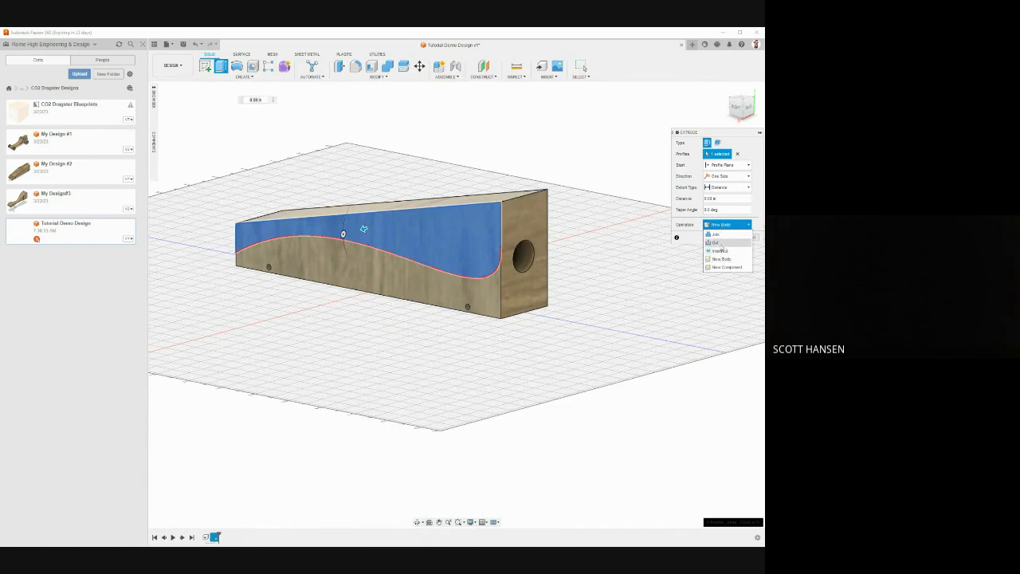
left_click(714, 242)
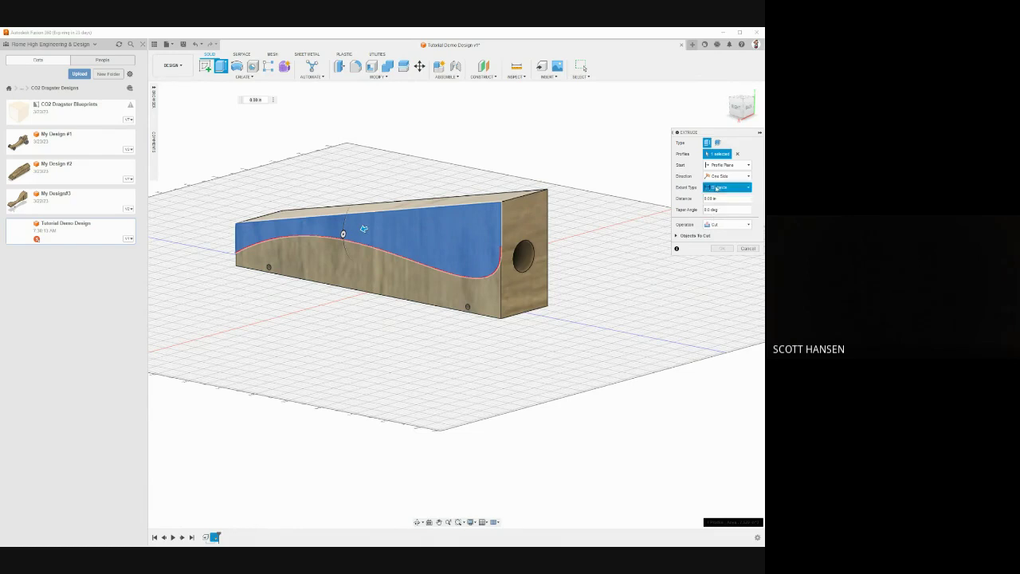
left_click(717, 188)
left_click(715, 214)
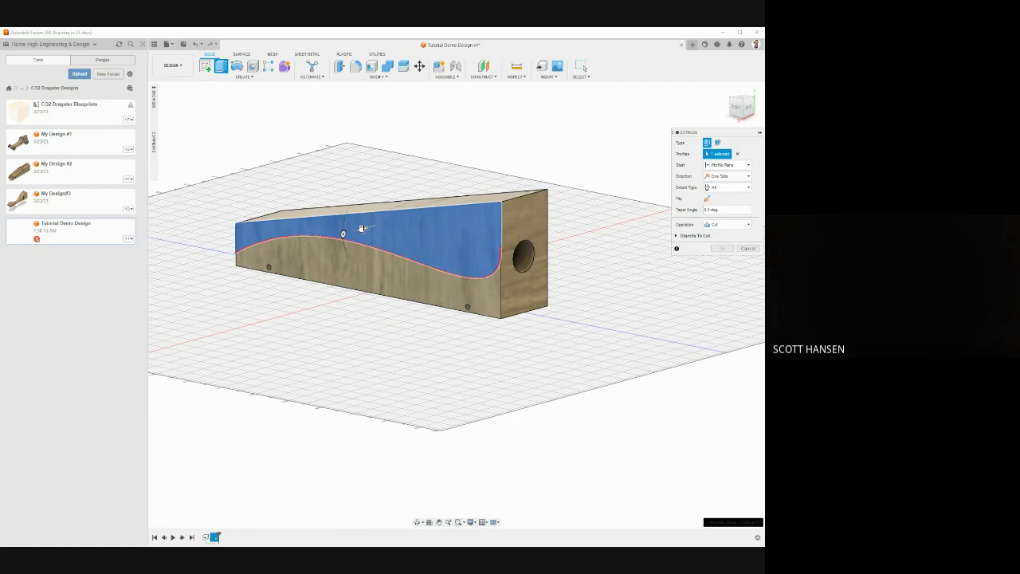
left_click(707, 199)
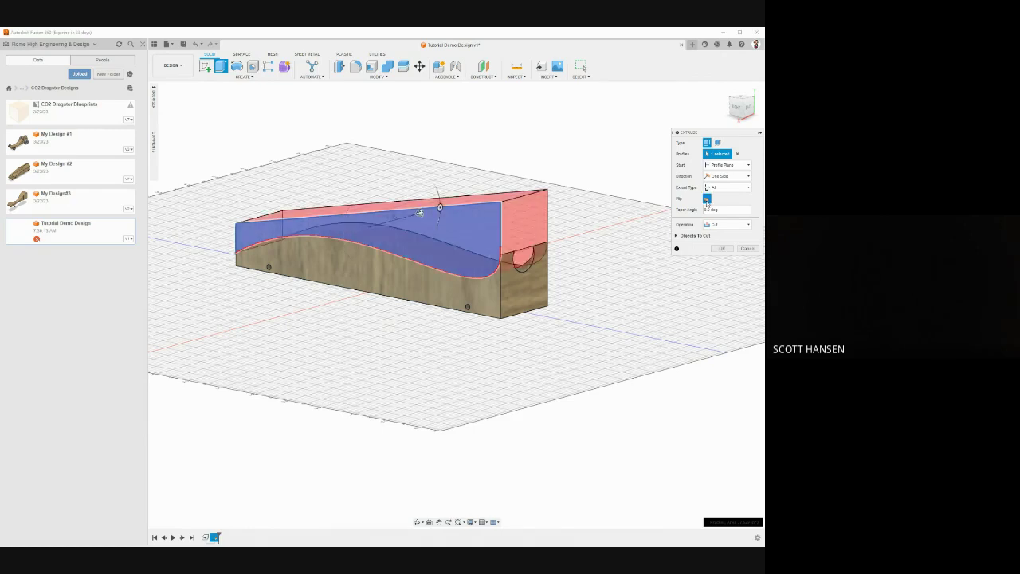
left_click(721, 248)
mouse_move(610, 263)
middle_mouse_down("shift")
mouse_move(674, 251)
mouse_move(653, 250)
mouse_move(623, 273)
middle_mouse_up("shift")
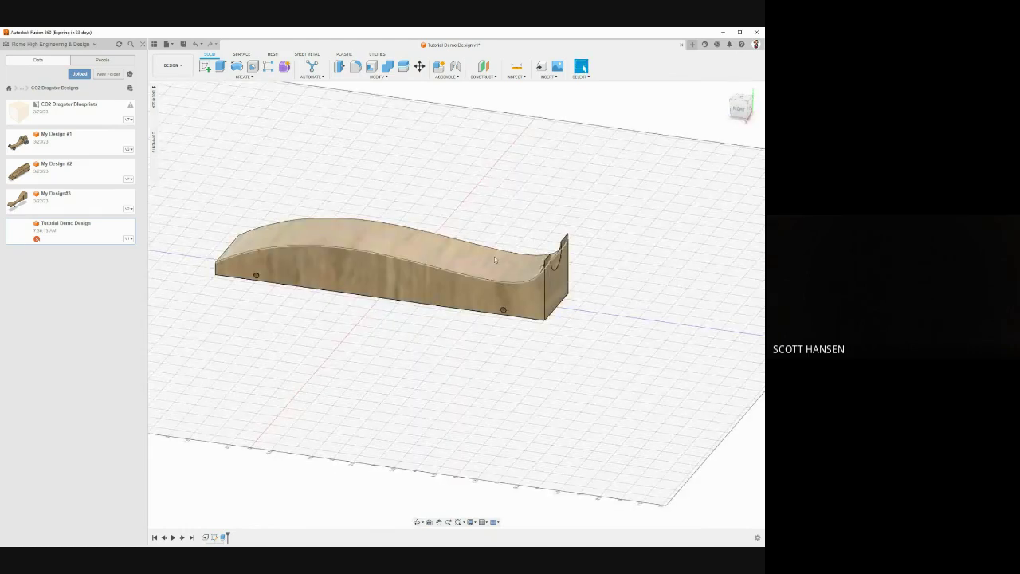
- Orbit and zoom to view the cut body from the right side
middle_click_drag(551, 259, 563, 255, "shift")
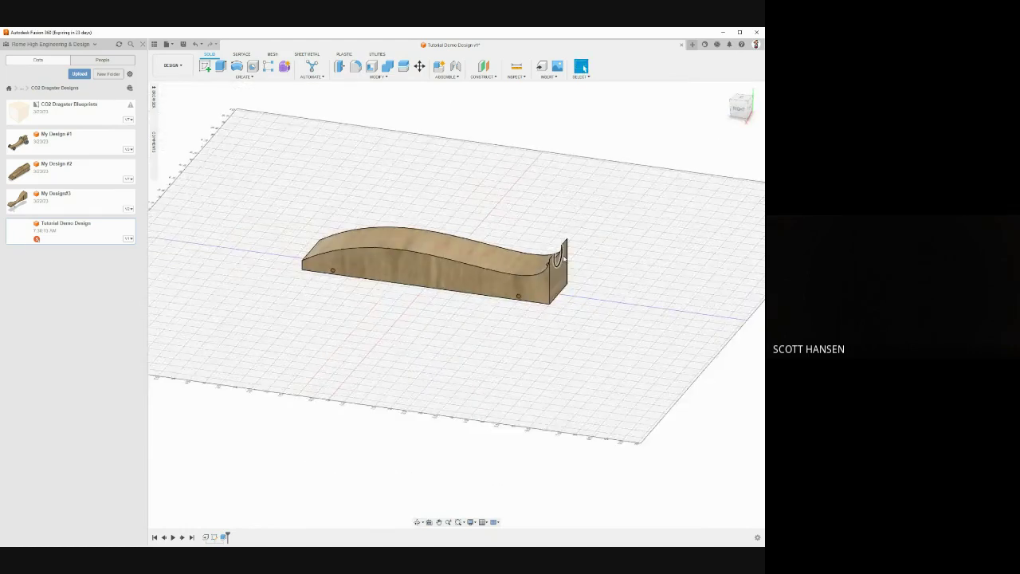
scroll(563, 255, "up", 3)
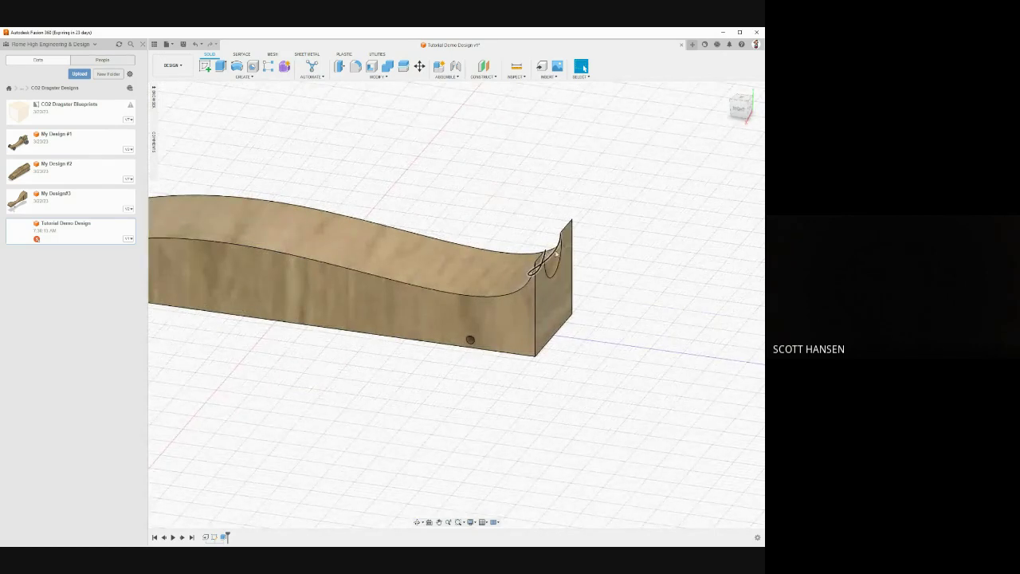
middle_click_drag(558, 251, 632, 235, "shift")
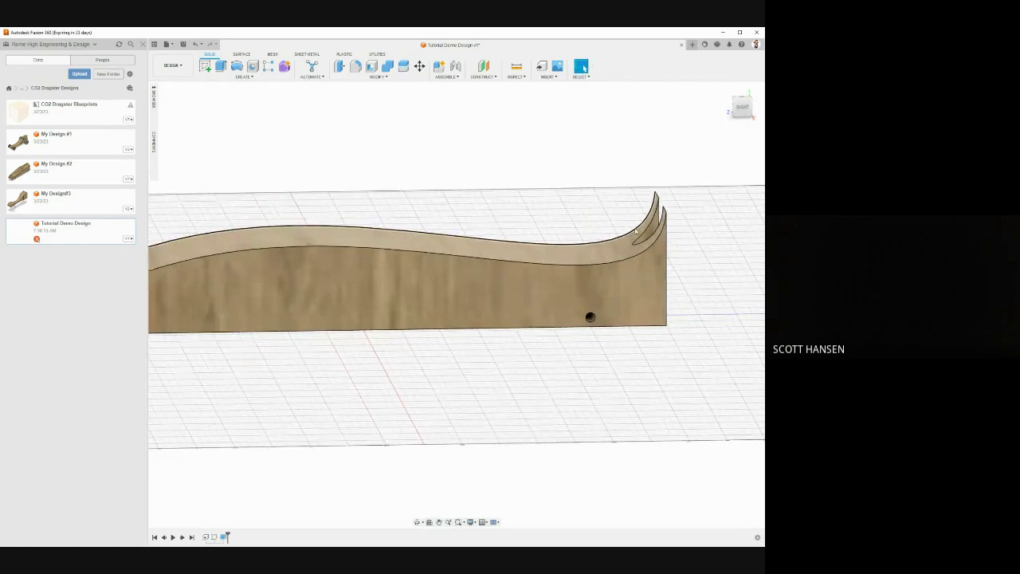
- Reopen Sketch1 from the timeline and delete its wavy spline
left_click(155, 96)
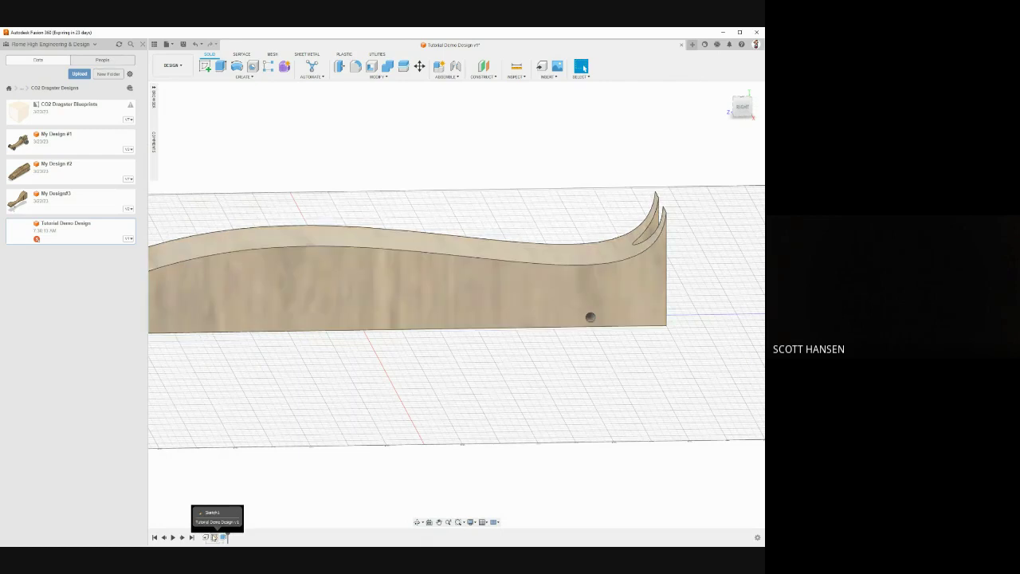
double_click(214, 537)
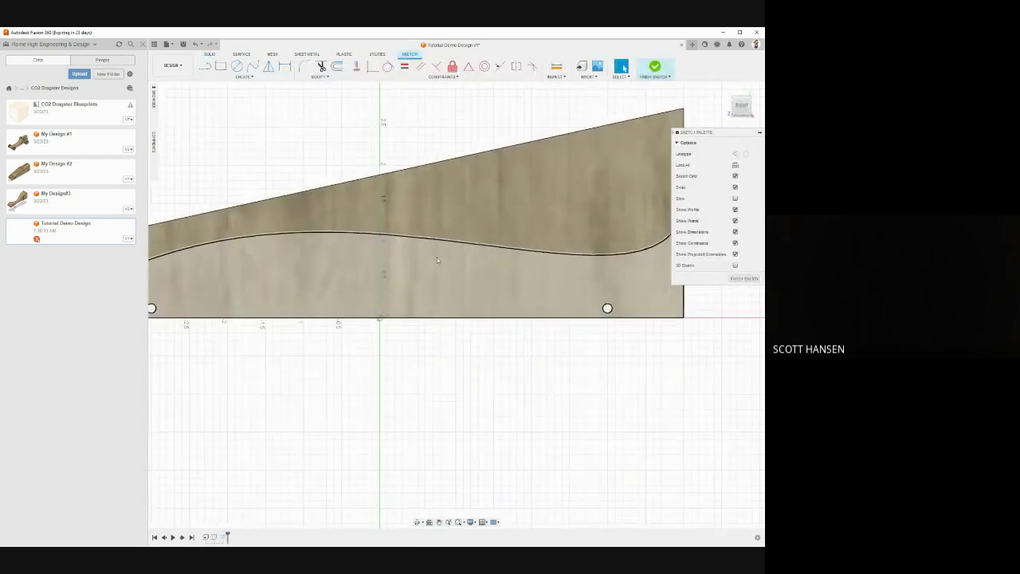
scroll(436, 259, "down", 3)
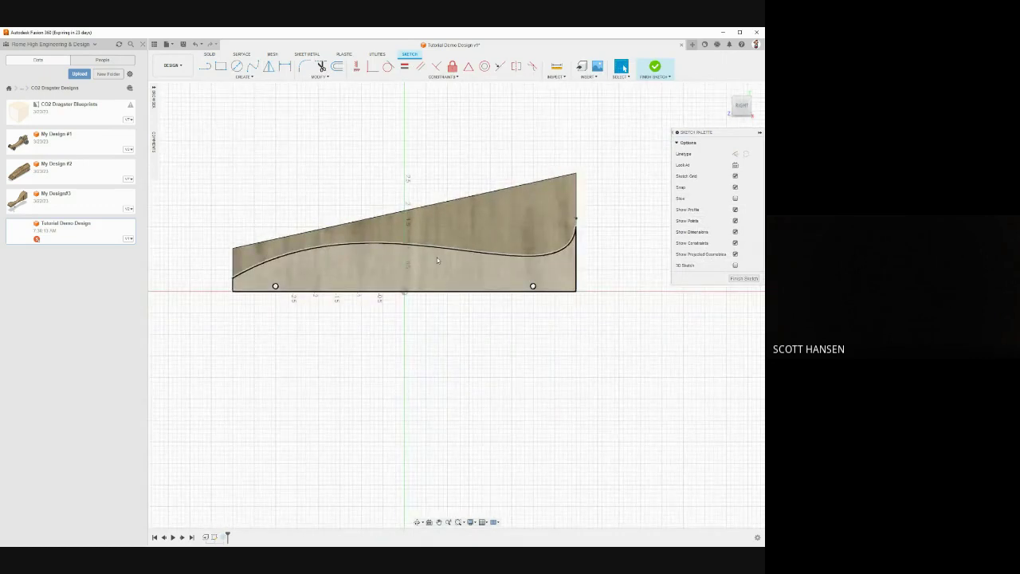
left_click(495, 253)
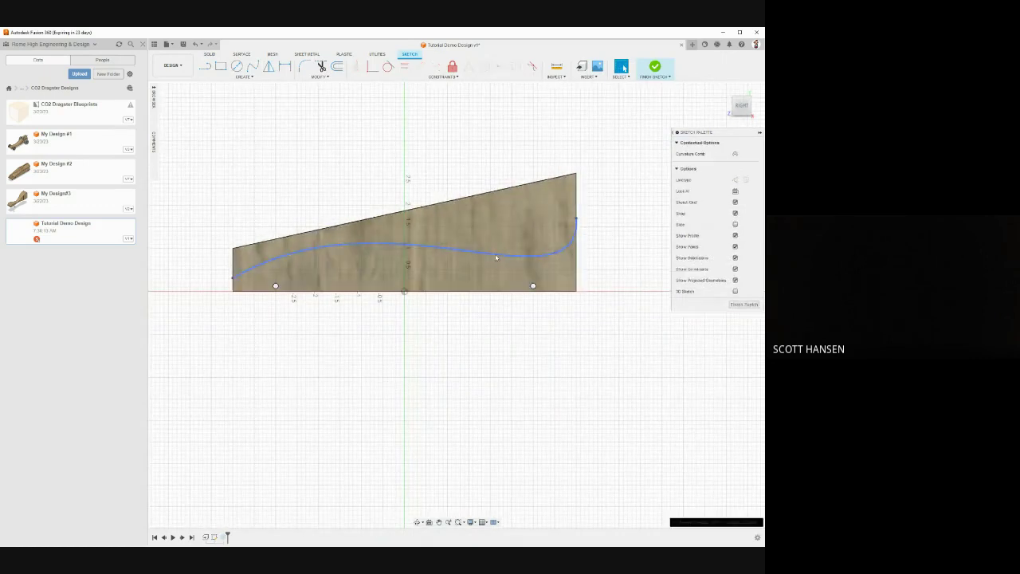
key("Delete")
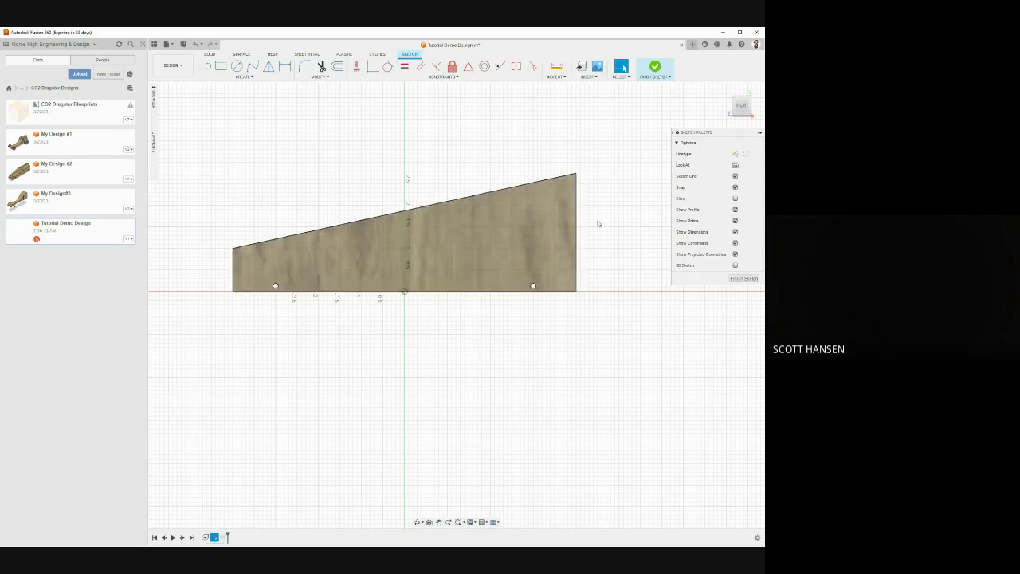
middle_click_drag(539, 226, 502, 232, "shift")
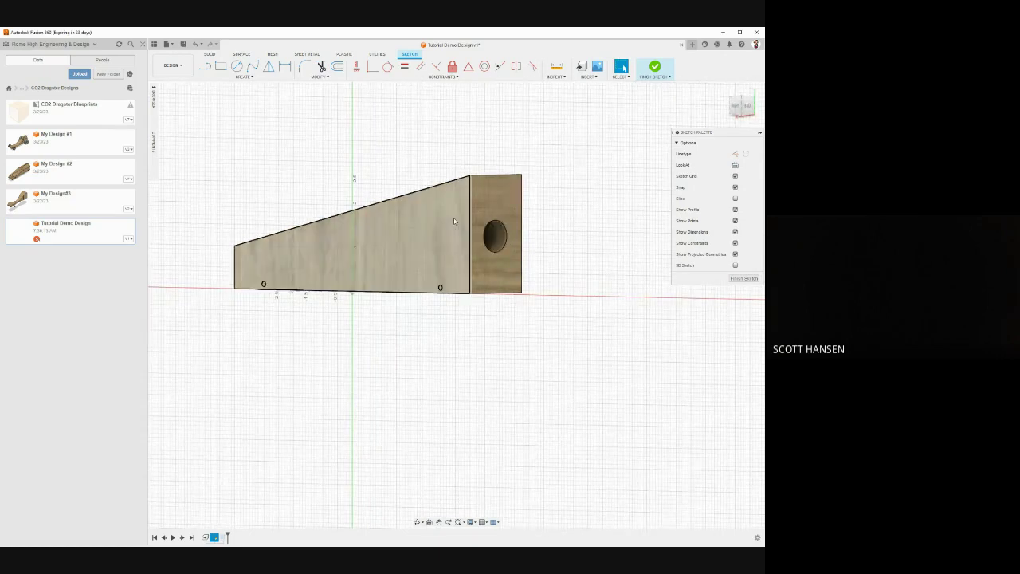
- Project the rear hole's cylindrical face into the side sketch
left_click(246, 77)
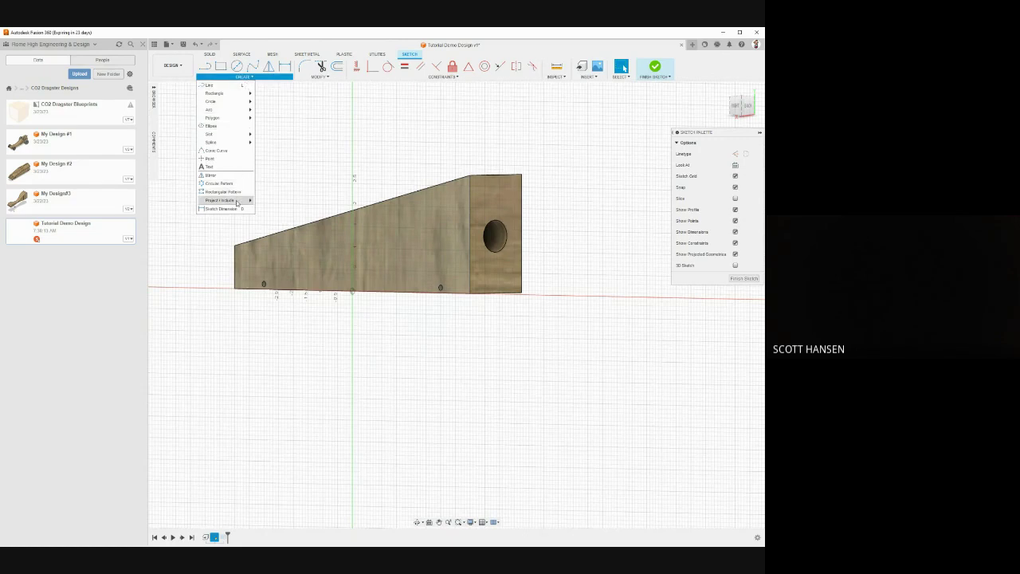
mouse_move(236, 200)
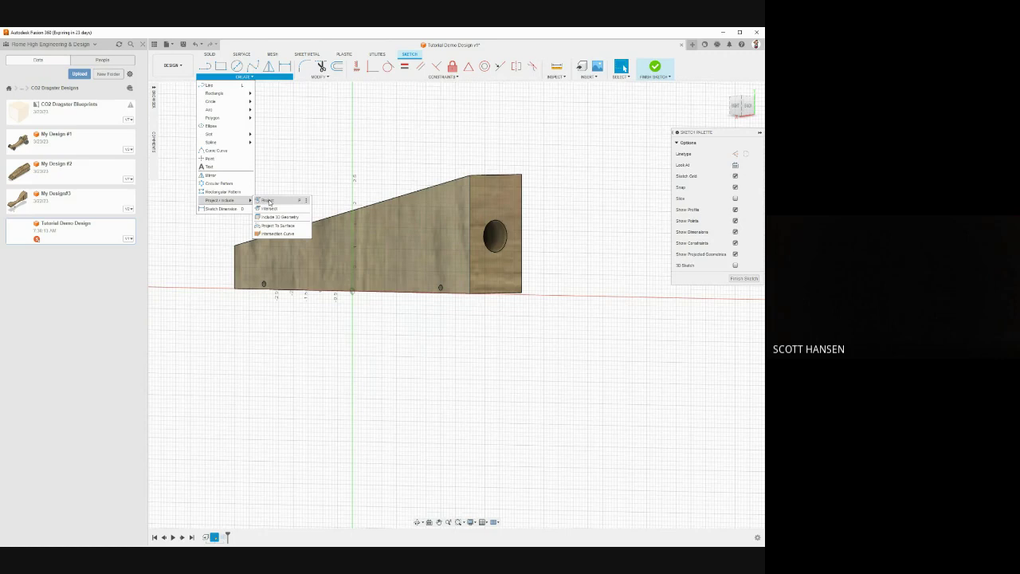
left_click(269, 202)
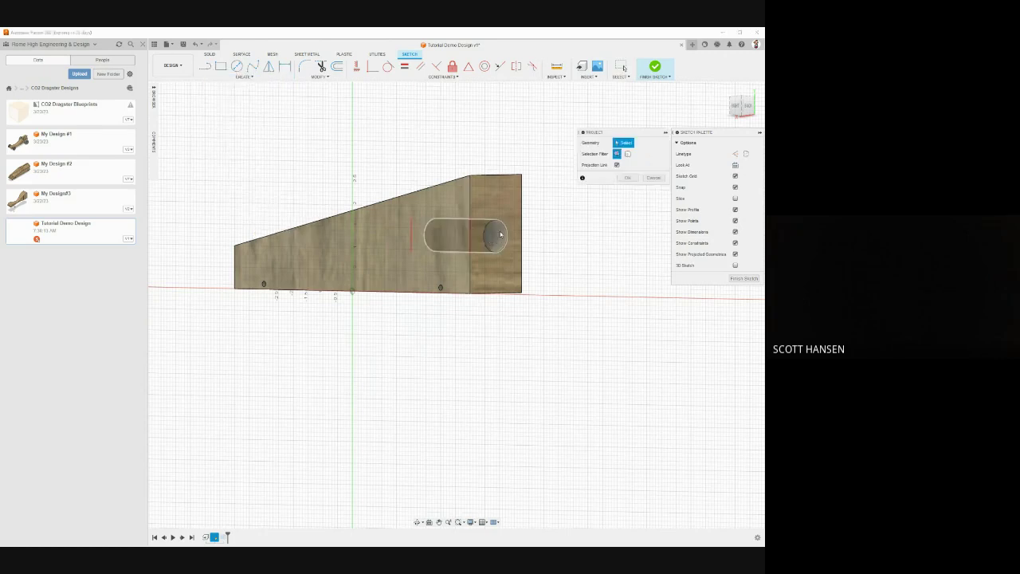
left_click(497, 235)
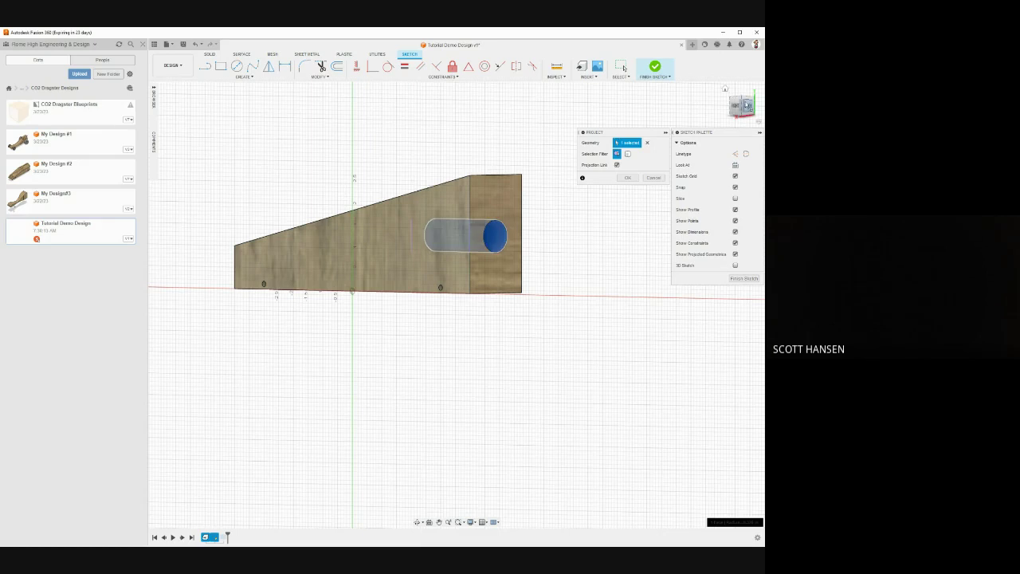
left_click(727, 110)
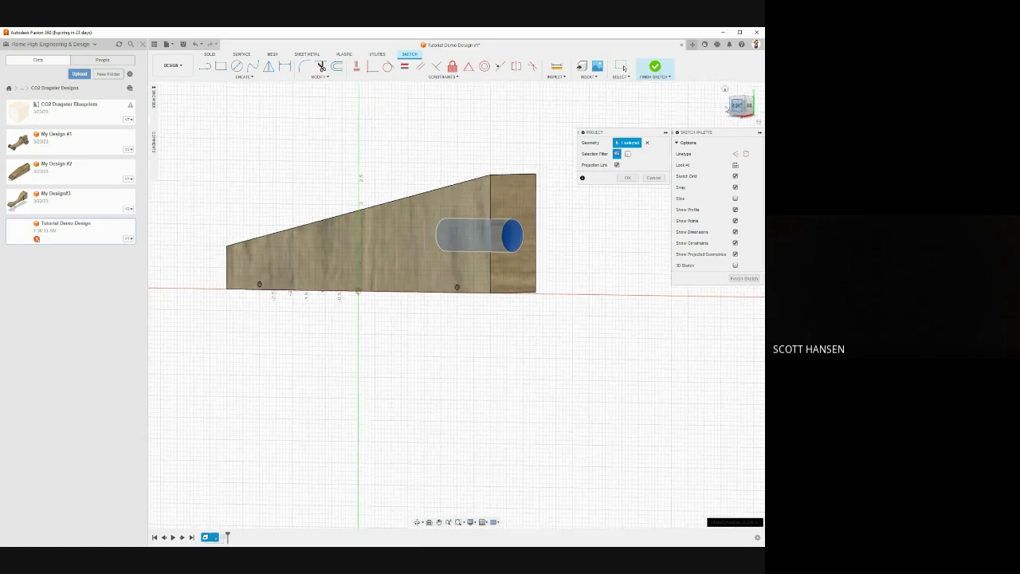
left_click(627, 177)
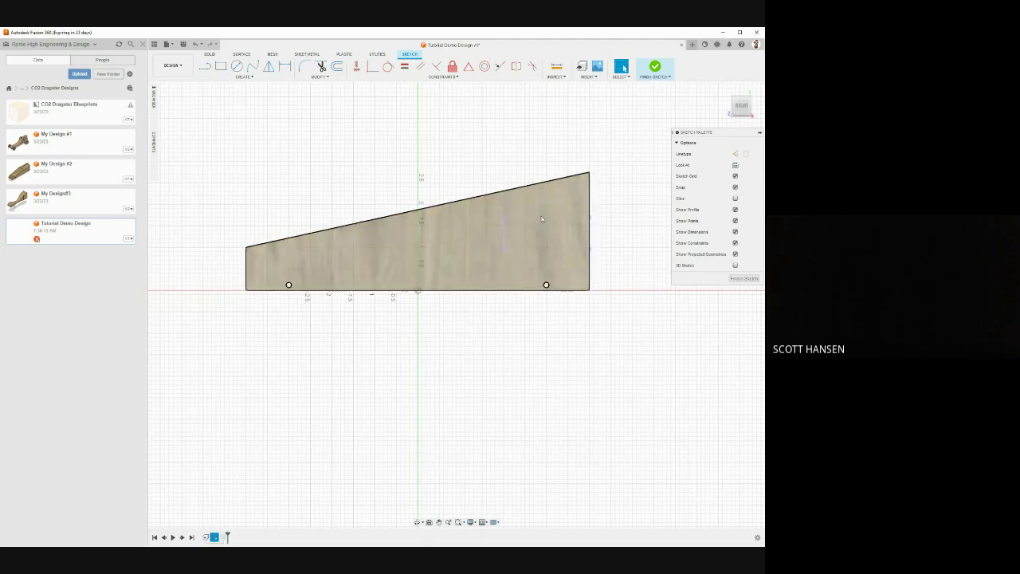
- Draw two horizontal lines from the right edge along the rear hole's top and bottom
key("l")
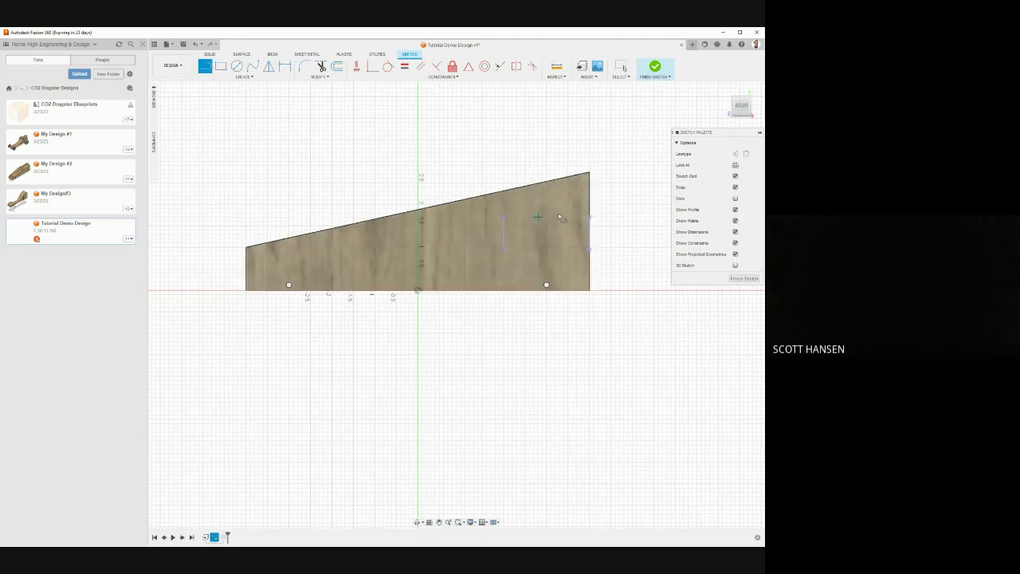
left_click(589, 217)
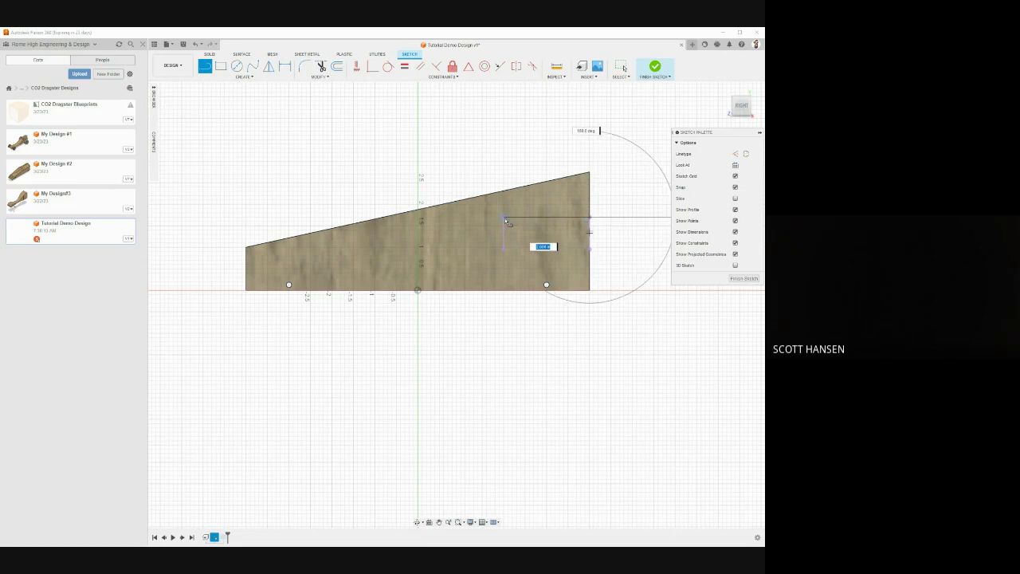
double_click(503, 216)
left_click(589, 249)
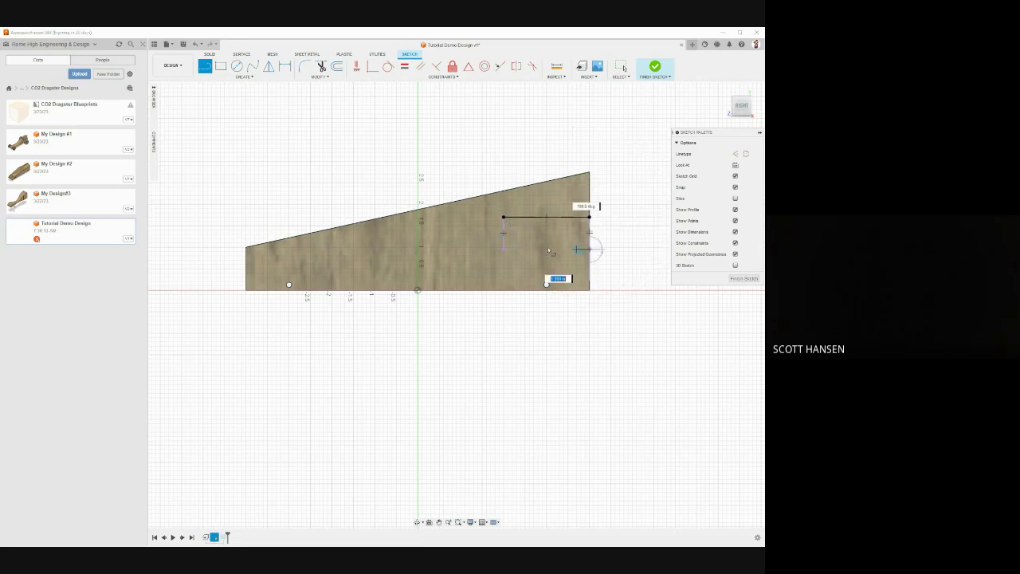
double_click(504, 249)
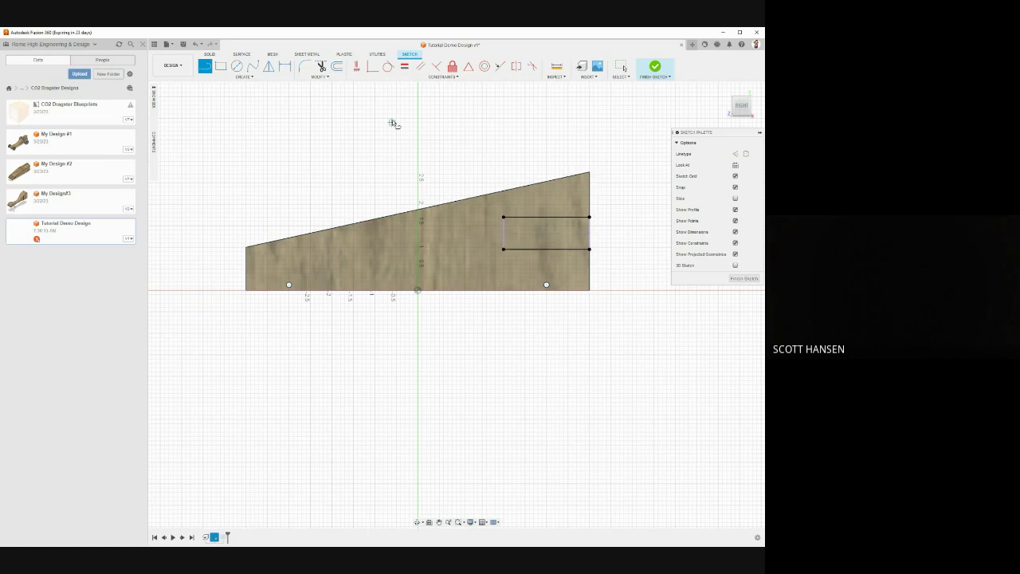
- Draw a trial fit-point spline across the profile, then discard it
left_click(252, 66)
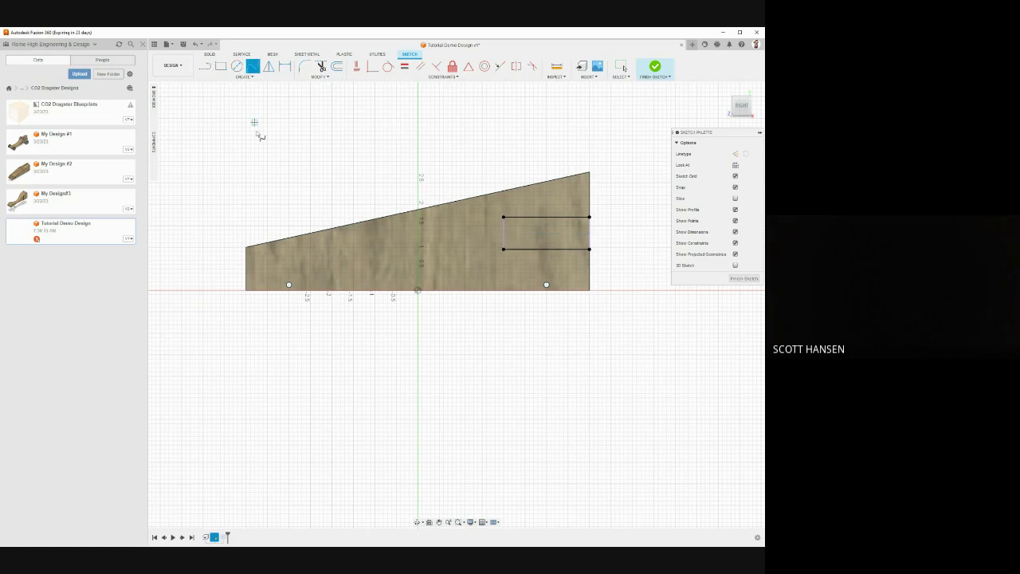
left_click(246, 268)
left_click(406, 234)
left_click(443, 233)
left_click(512, 199)
left_click(591, 215)
key("Escape")
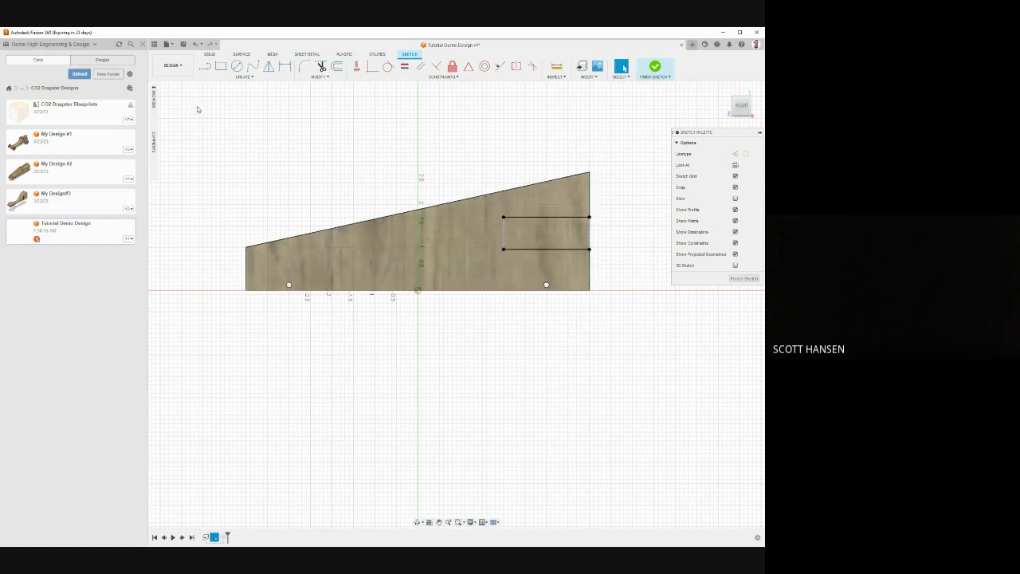
- Draw a new fit-point spline from the lower-left edge, dipping near the hole, to the right edge
left_click(253, 67)
left_click(246, 279)
left_click(379, 234)
left_click(448, 247)
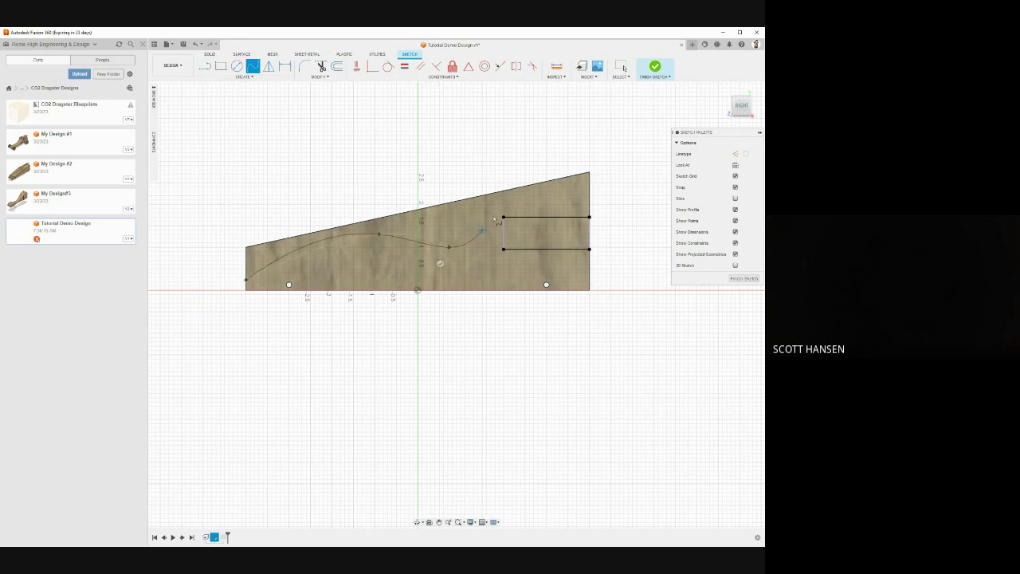
left_click(516, 200)
left_click(589, 209)
left_click(577, 222)
scroll(498, 228, "down", 2)
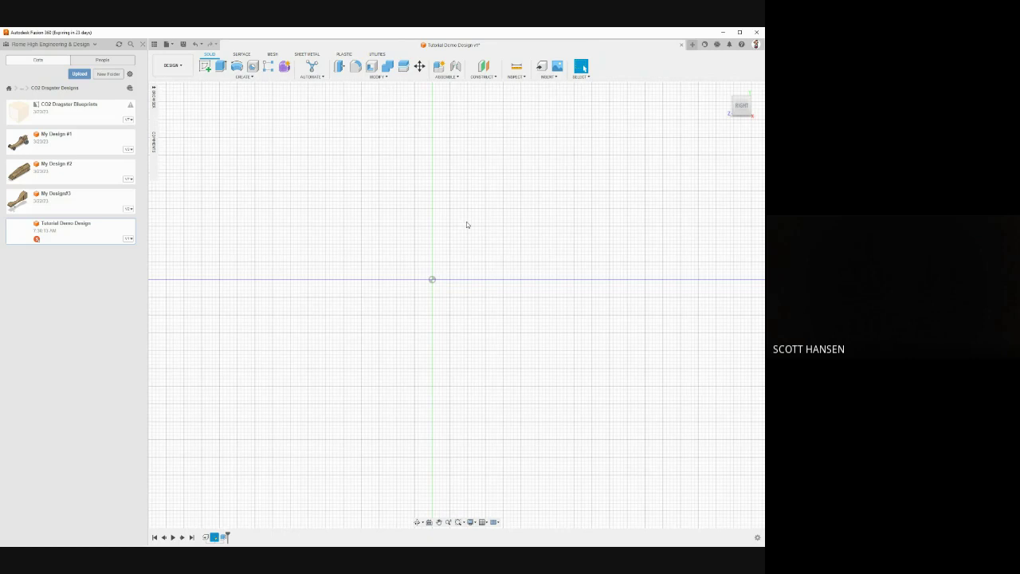
- Expand Stock Body's Sketches and Bodies folders in the Browser and reopen the side-profile extrude cut
left_click(155, 101)
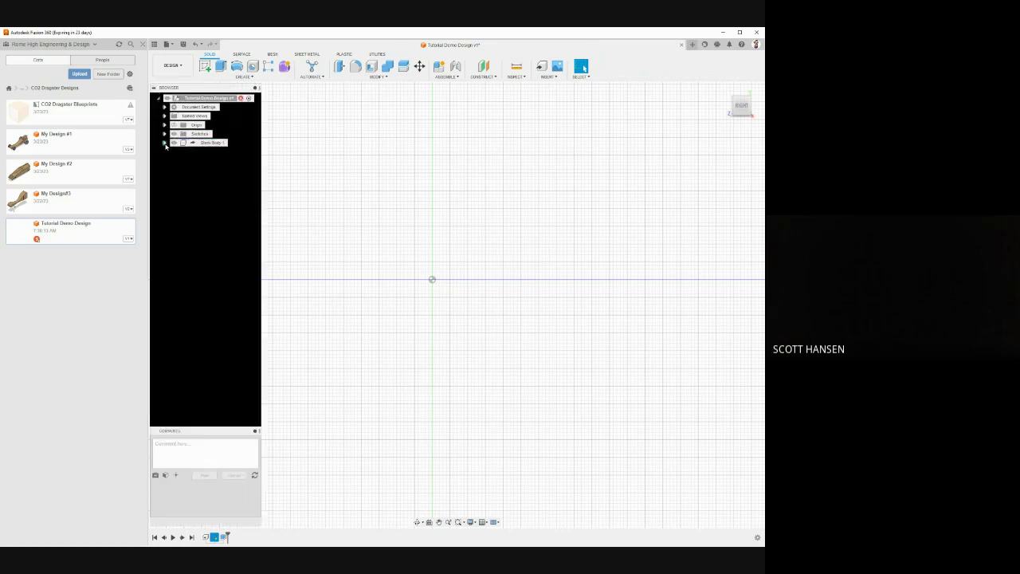
left_click(165, 143)
left_click(172, 170)
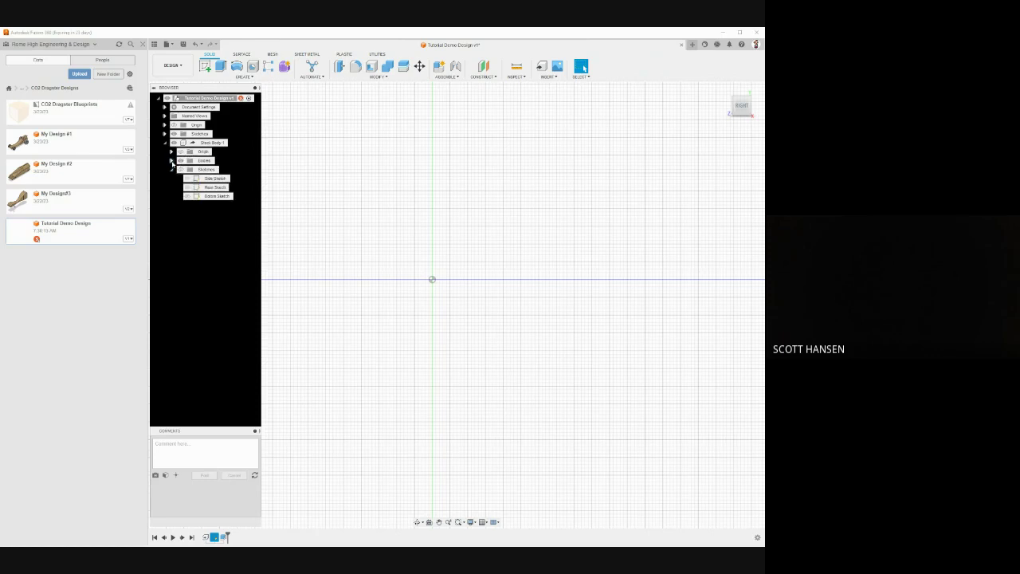
left_click(172, 160)
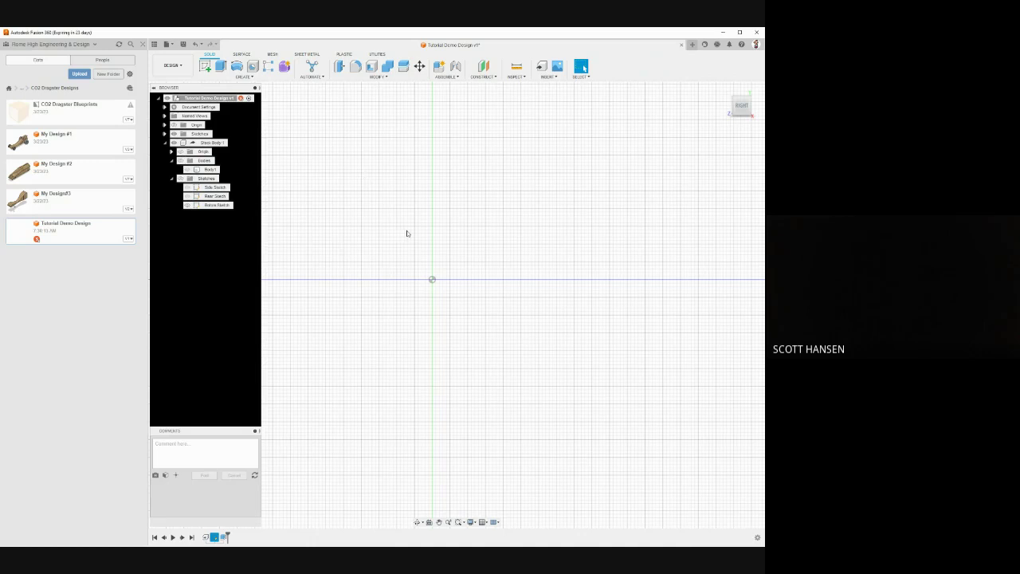
double_click(223, 536)
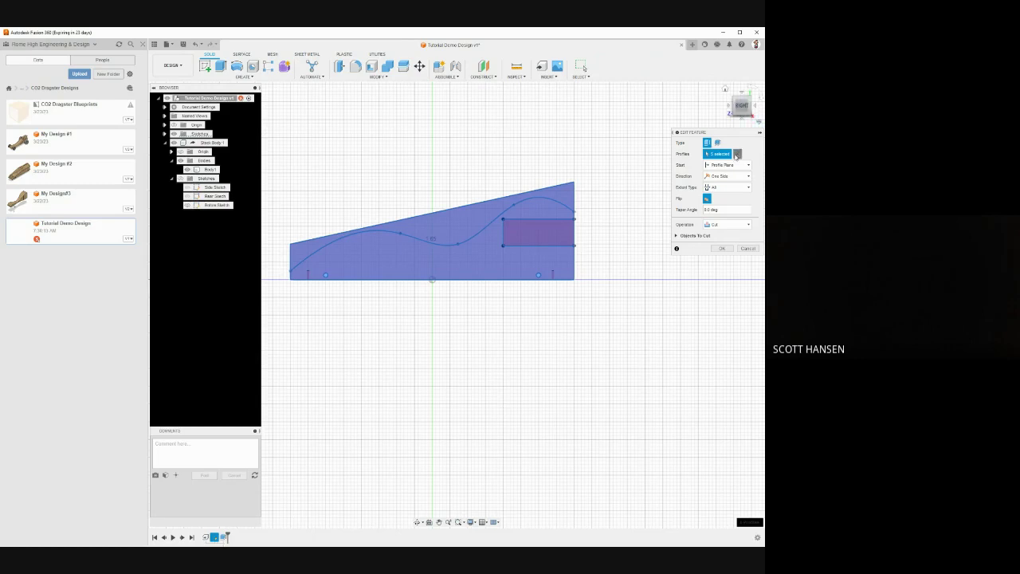
- Swap the cut profile to the region above the wavy spline and apply the cut
left_click(736, 154)
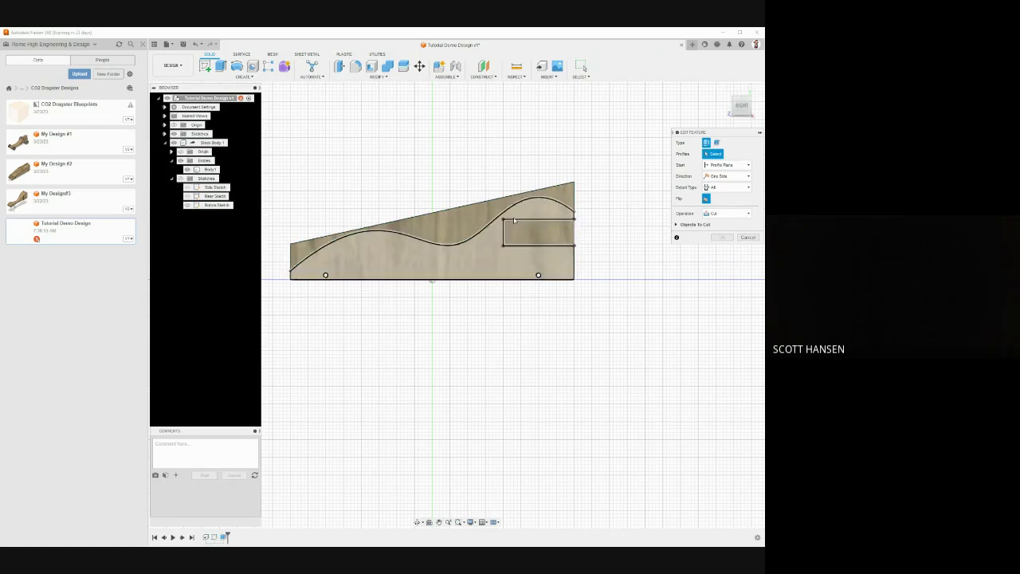
left_click(473, 220)
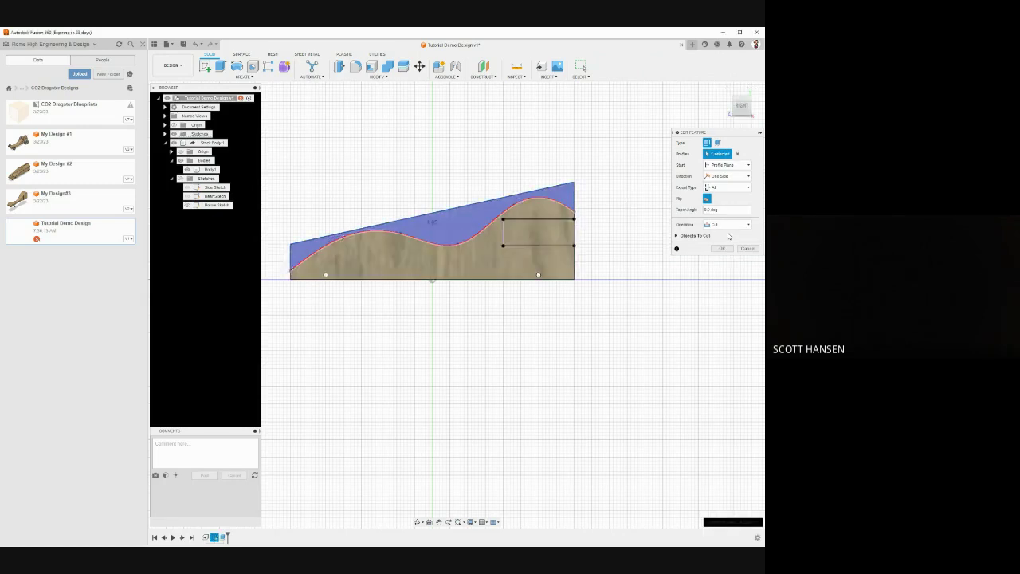
mouse_move(637, 273)
middle_mouse_down("shift")
mouse_move(606, 284)
mouse_move(629, 274)
middle_mouse_up("shift")
left_click(713, 248)
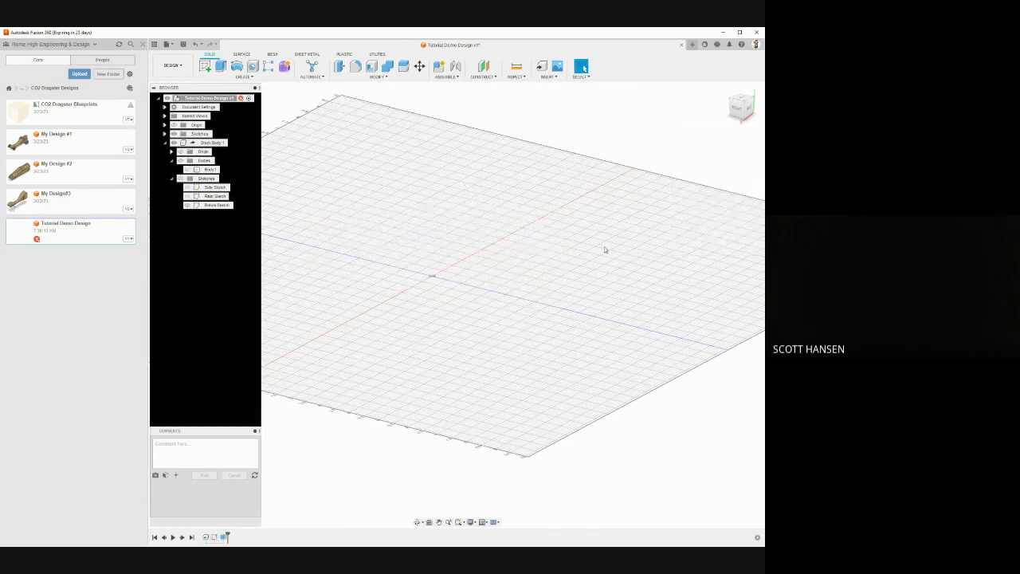
- Re-edit and reapply the wavy cut, then make Body1 visible again
double_click(213, 537)
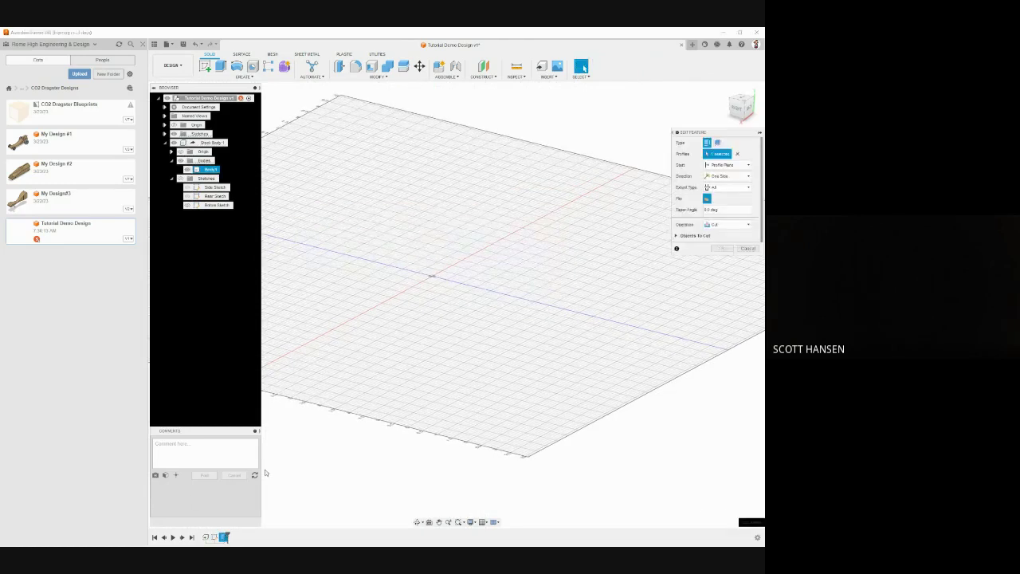
middle_click_drag(628, 232, 629, 230, "shift")
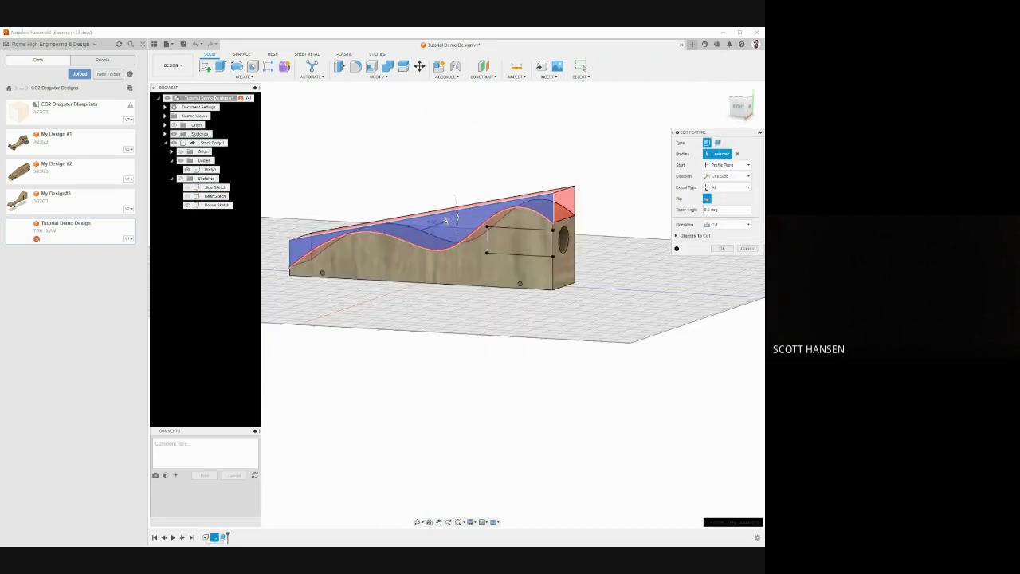
left_click(722, 249)
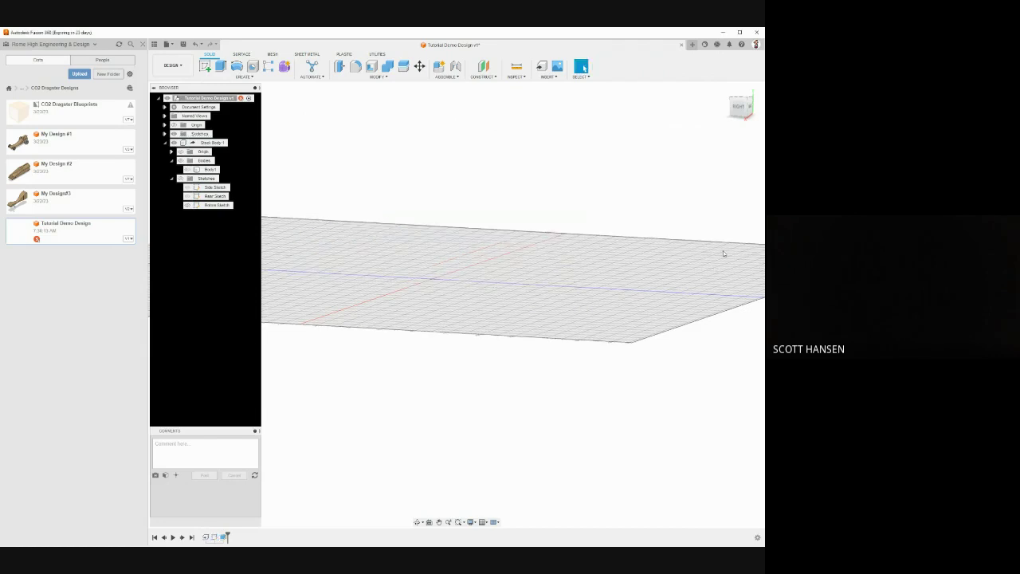
left_click(187, 169)
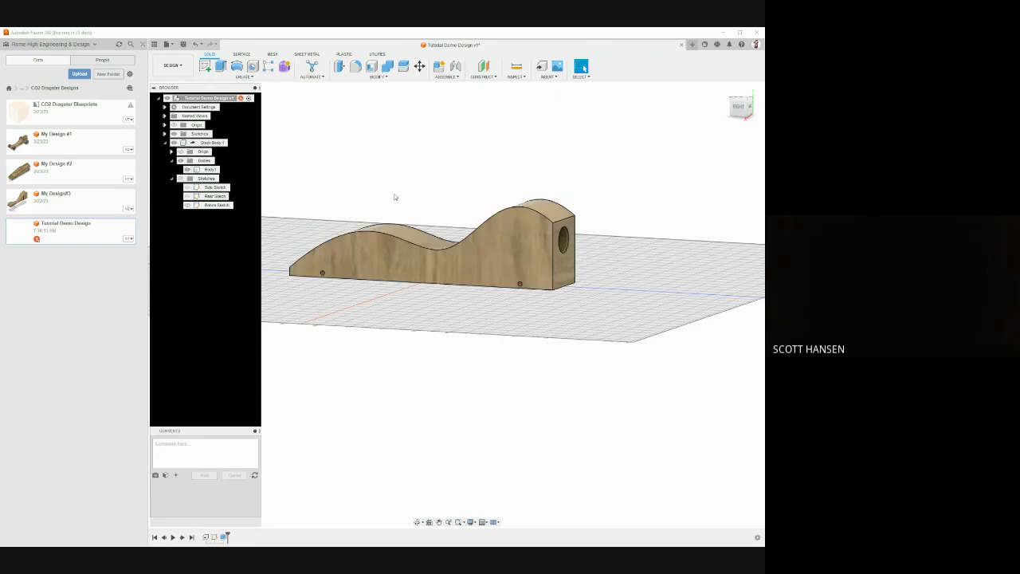
middle_click_drag(394, 198, 338, 183, "shift")
- Start a new sketch on the body's rear face, seen from the BACK view
key("Escape")
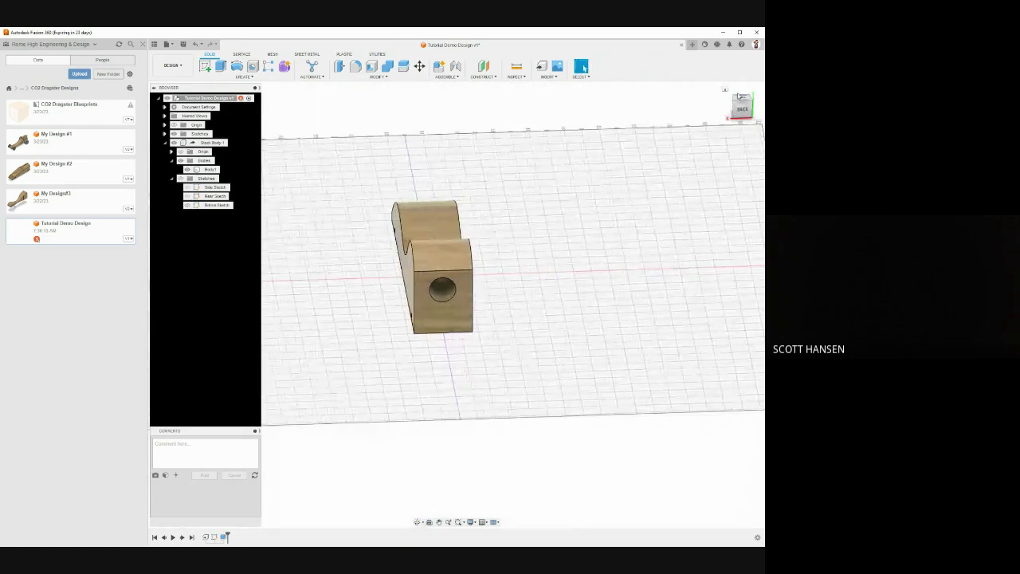
left_click(743, 110)
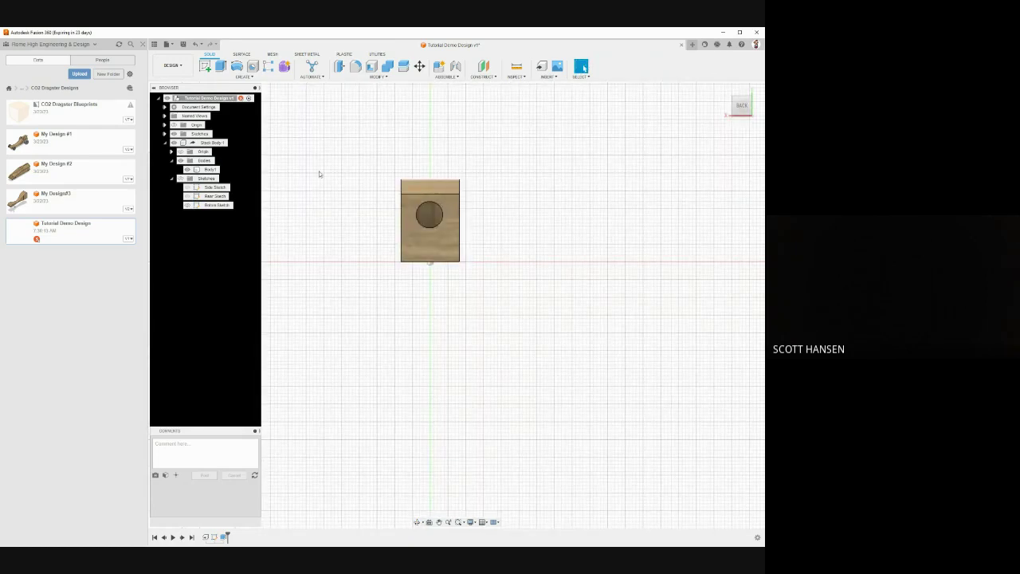
left_click(204, 66)
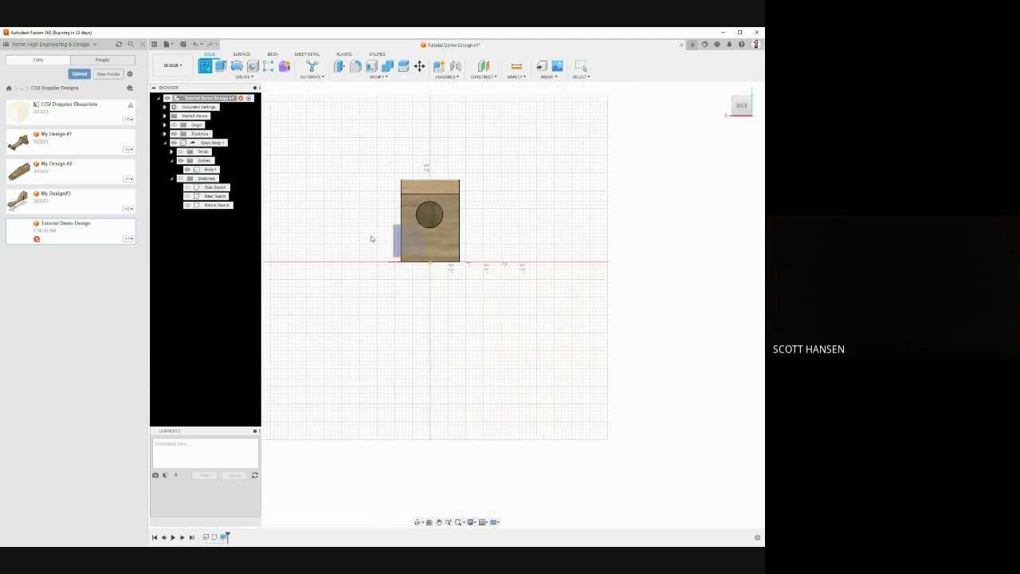
left_click(454, 225)
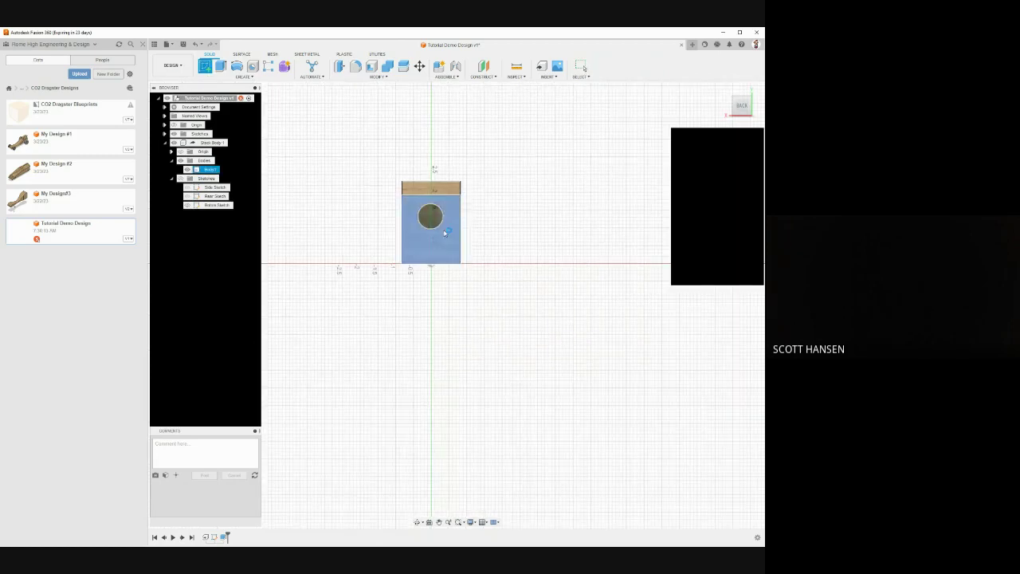
scroll(468, 253, "up", 5)
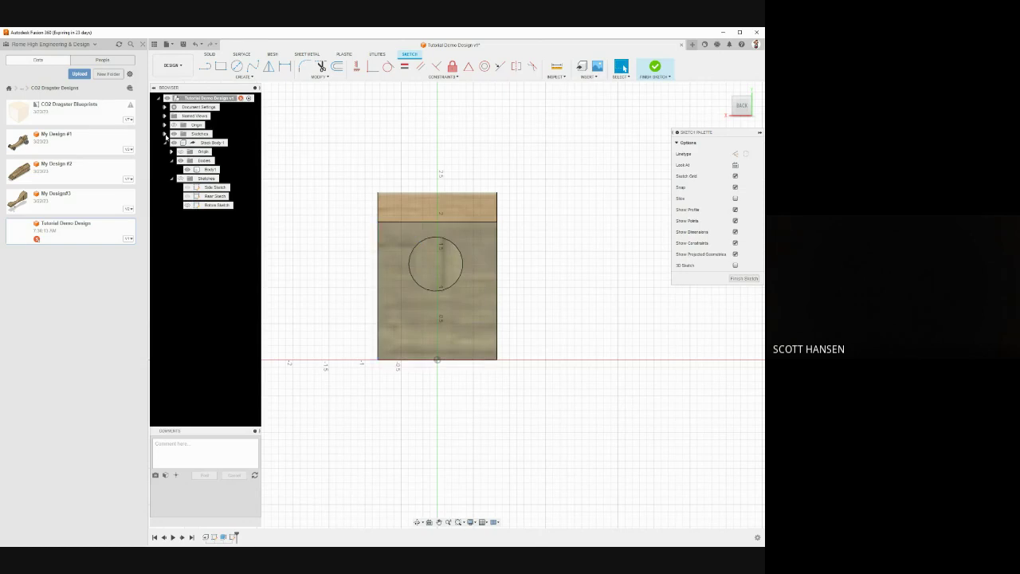
- Draw a fit-point spline from the rear face's left edge up to the top centre
left_click(253, 66)
left_click(378, 316)
left_click(411, 223)
left_click(437, 193)
left_click(445, 208)
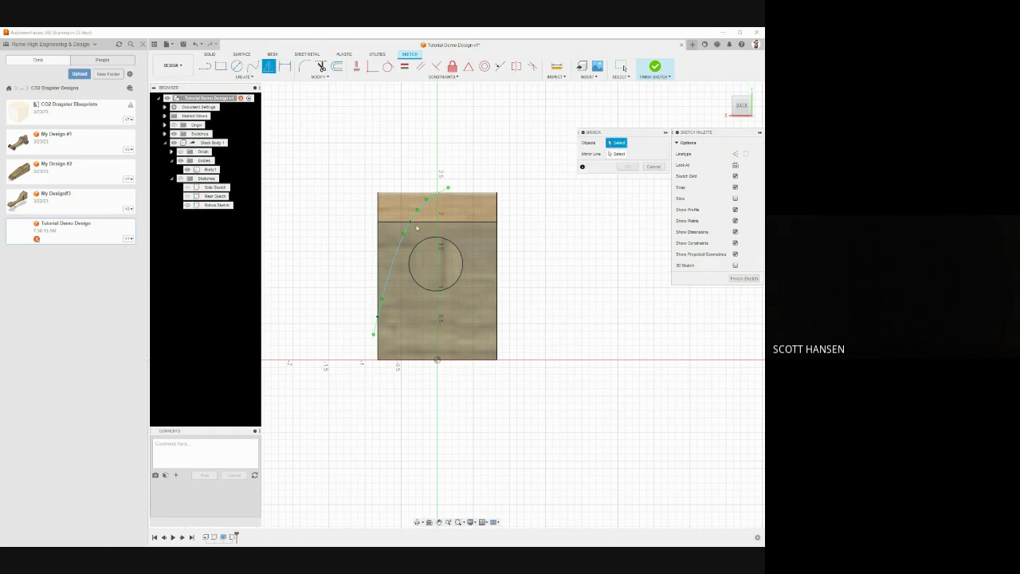
- Draw a vertical centre line down from the spline's top point
key("Escape")
key("l")
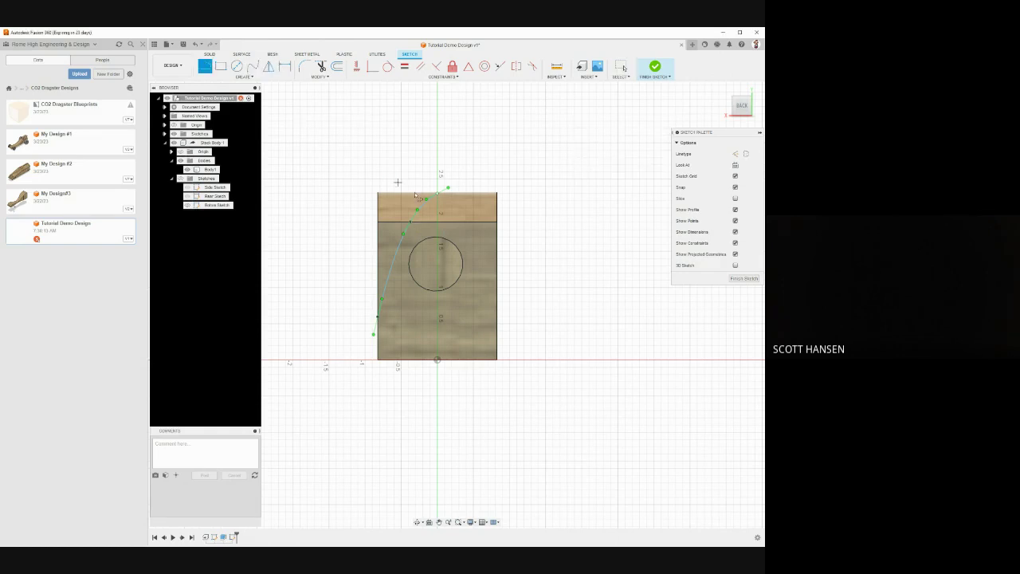
left_click(437, 194)
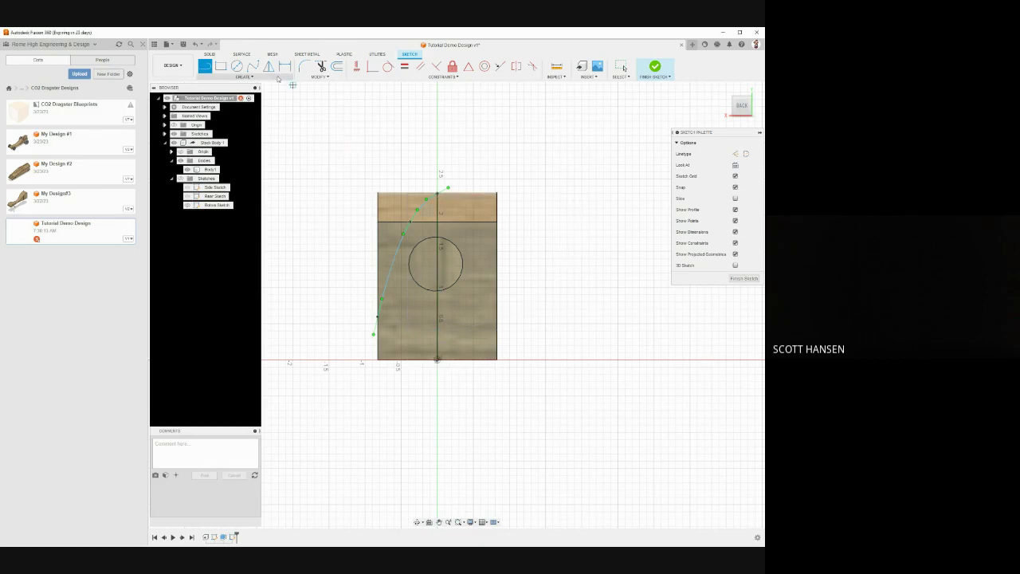
- Mirror the spline across the vertical centre line
key("m")
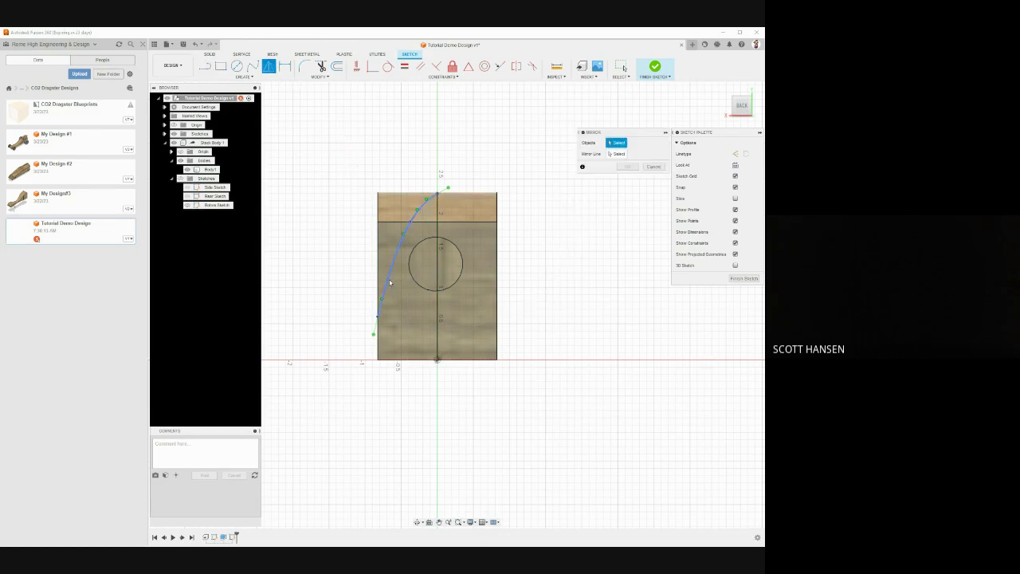
left_click(389, 282)
left_click(613, 153)
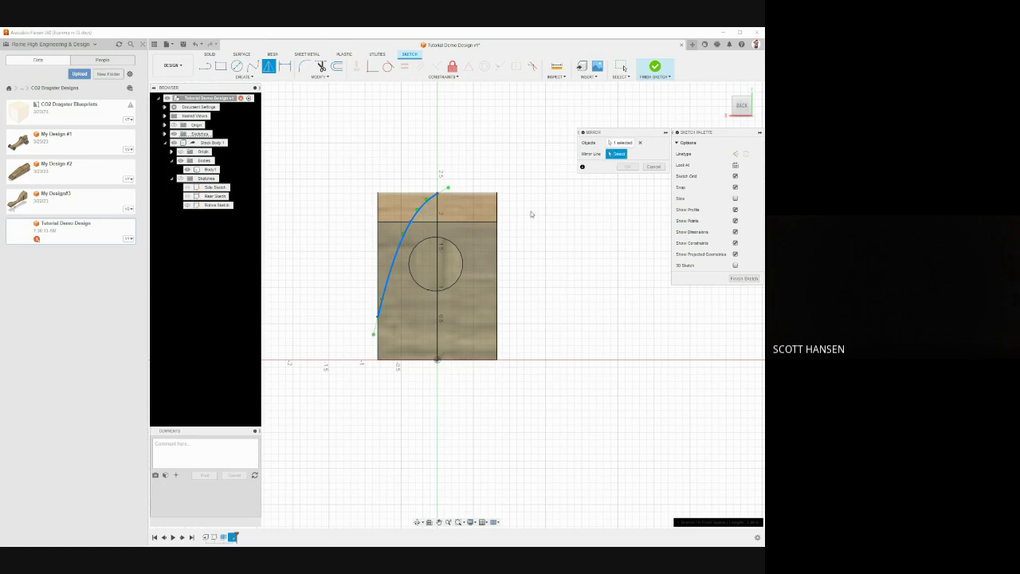
left_click(438, 271)
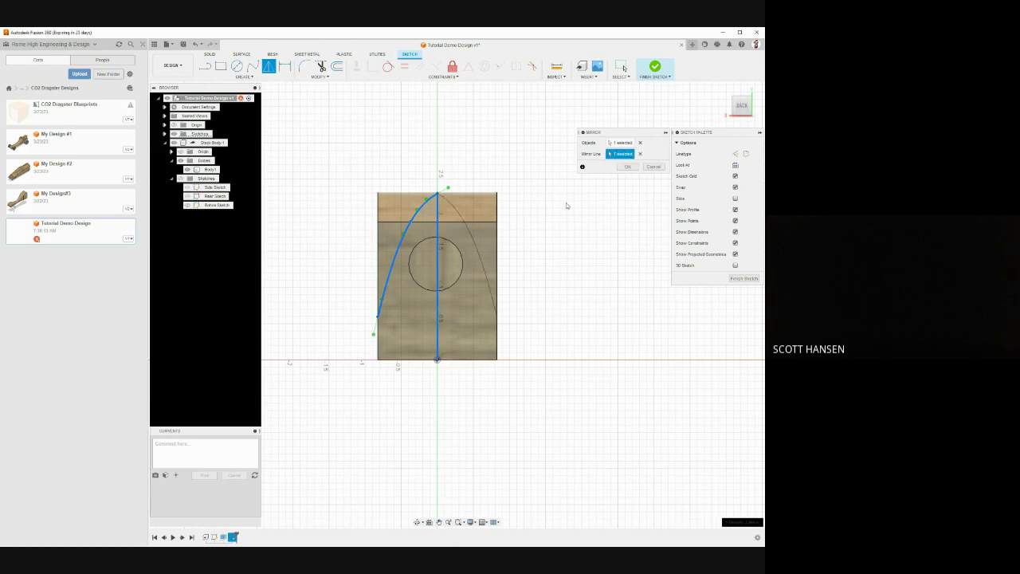
left_click(627, 167)
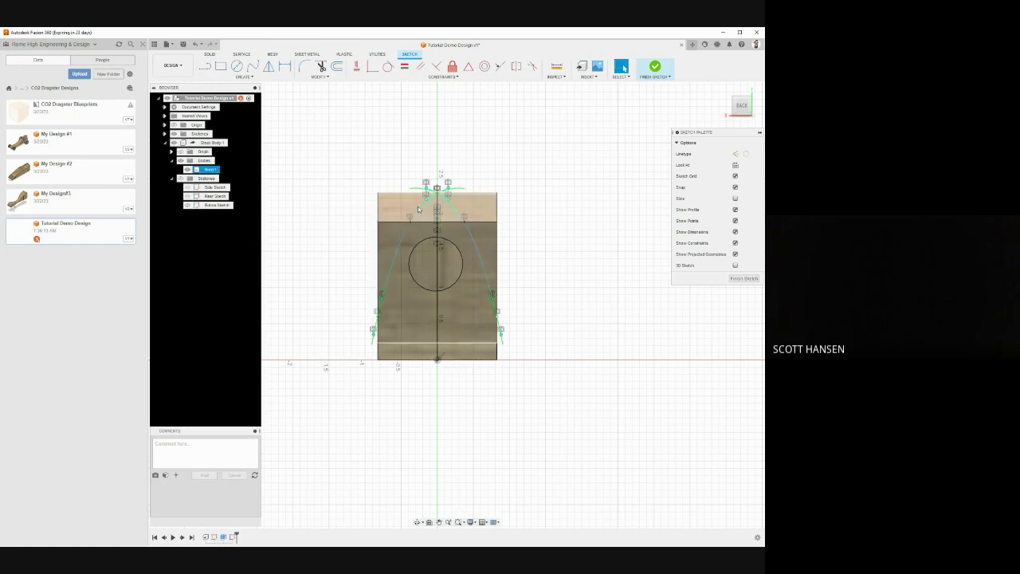
- Check the mirrored curves at an angle, try region selections, then return to the BACK view
mouse_move(524, 219)
middle_mouse_down("shift")
mouse_move(594, 241)
mouse_move(541, 253)
middle_mouse_up("shift")
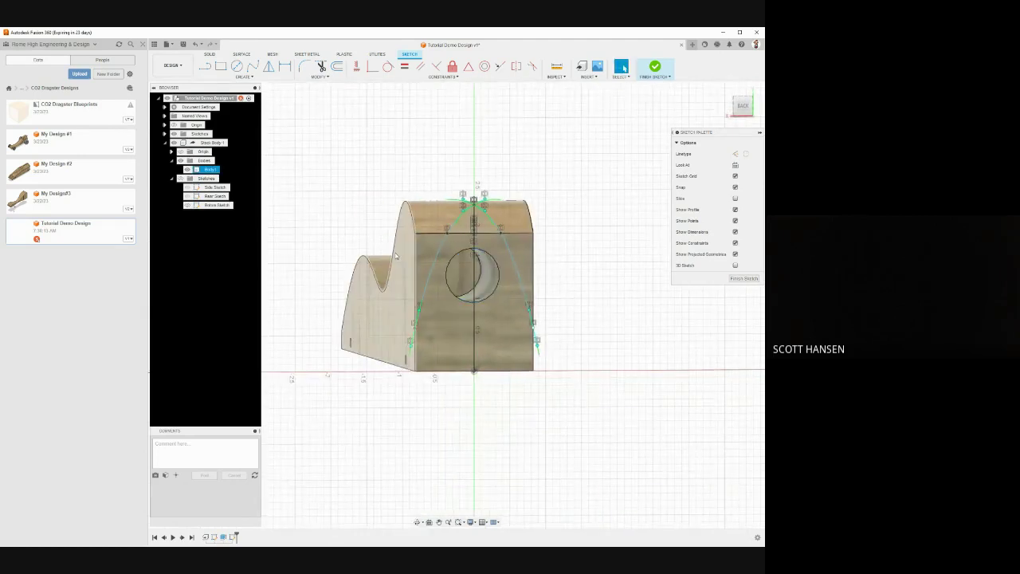
left_click(430, 249)
left_click(510, 254)
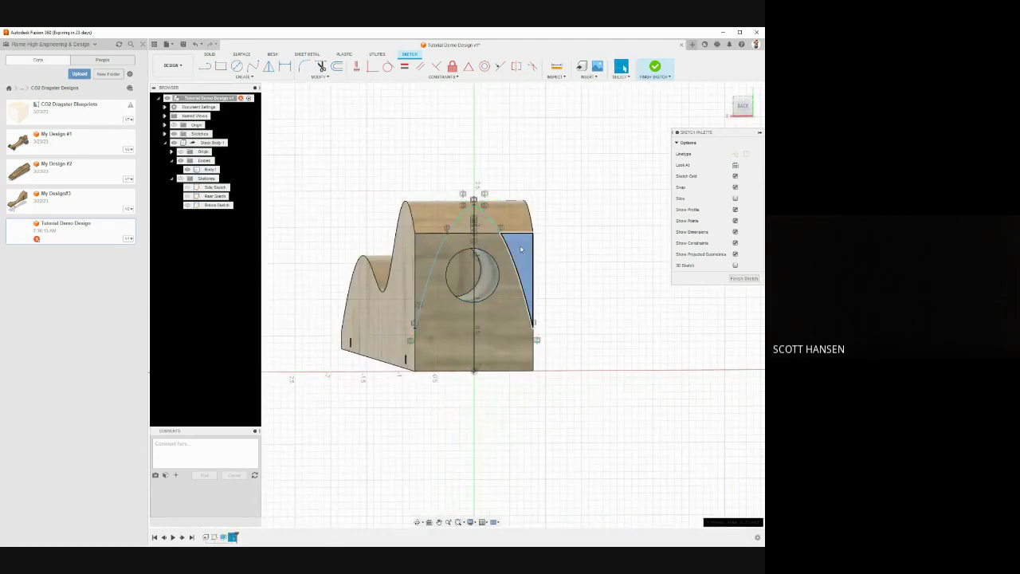
left_click(440, 221, "shift")
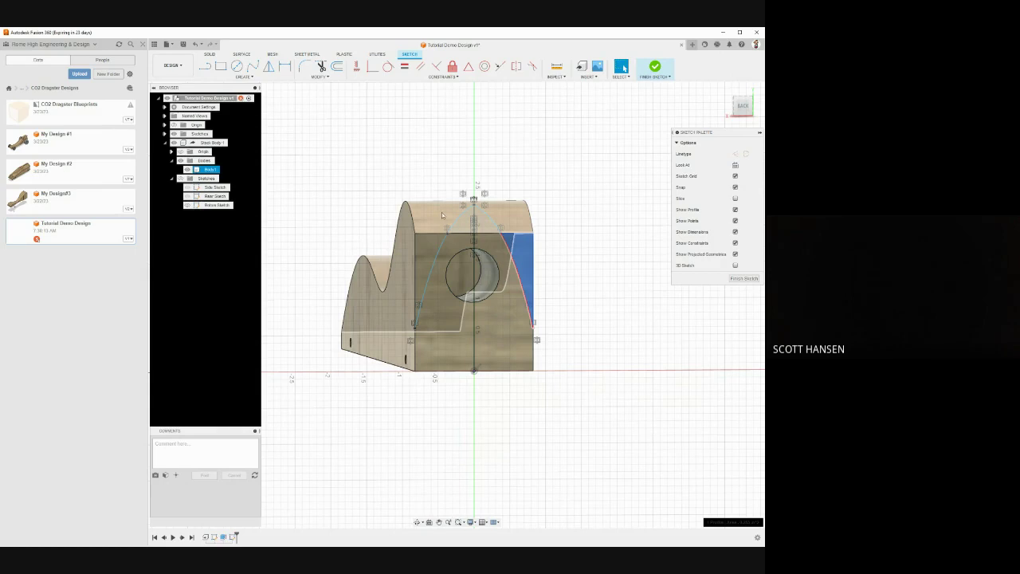
left_click(443, 221, "shift")
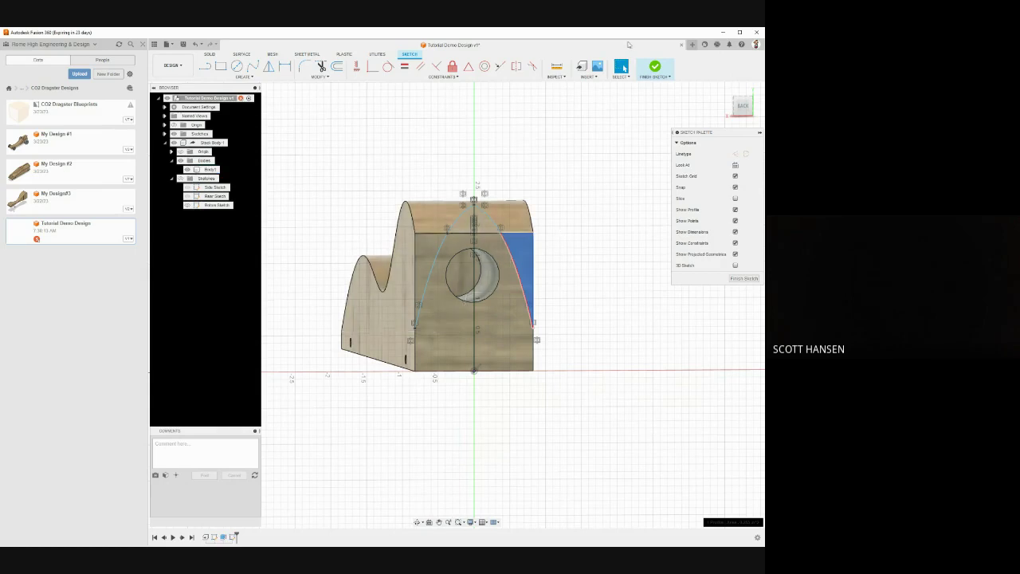
left_click(438, 223, "shift")
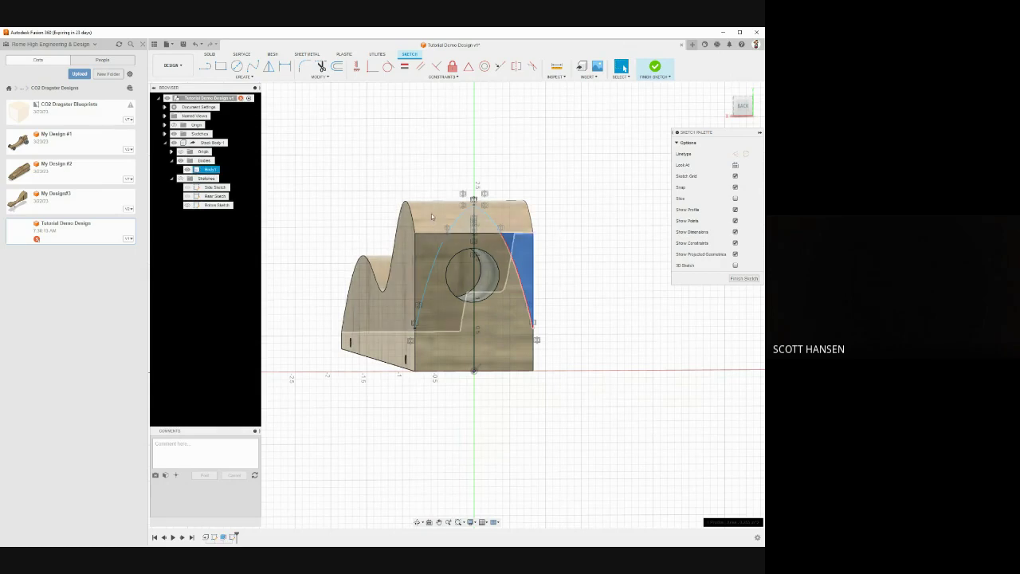
left_click(431, 213, "shift")
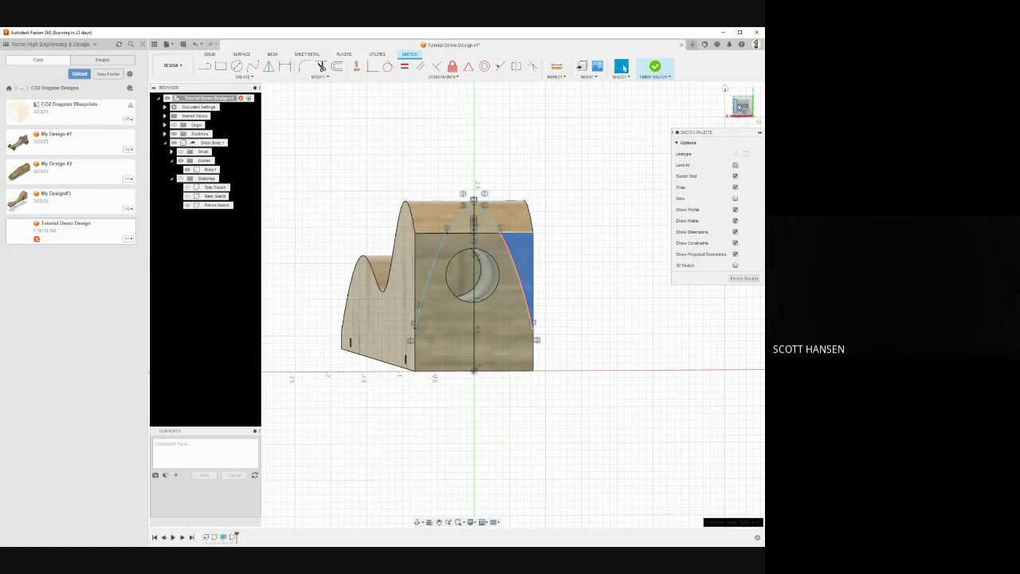
left_click(742, 105)
- Project the stock body's outline into the rear sketch
key("p")
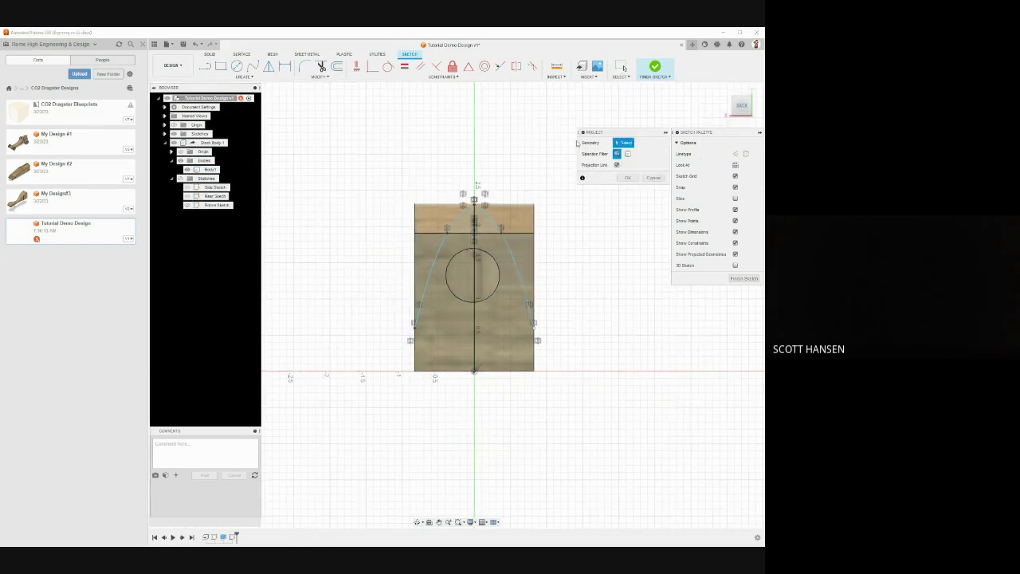
left_click(528, 207)
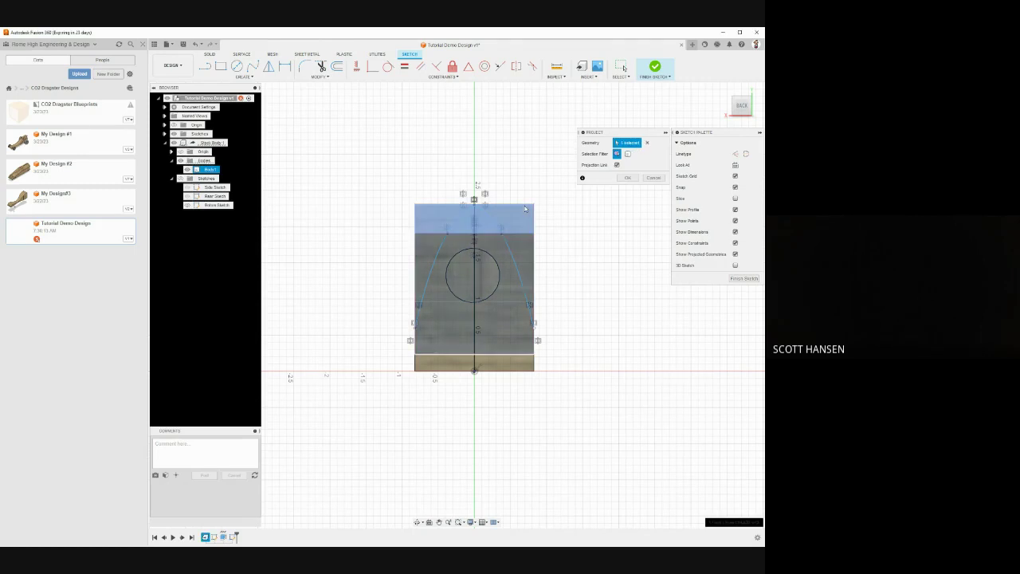
left_click(629, 177)
- Draw a line between the body's top corners and select the regions on both sides of the arch
key("l")
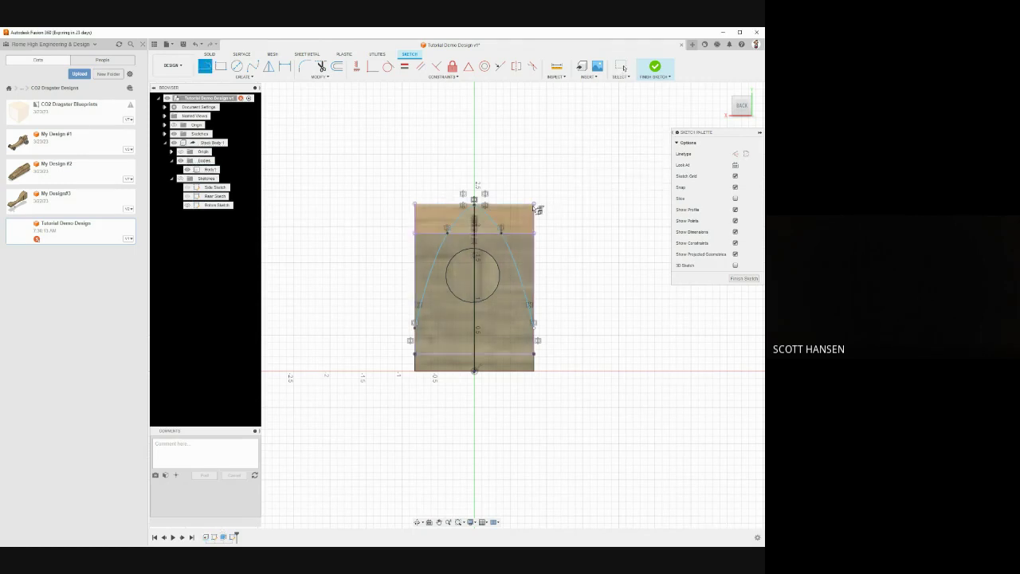
left_click(534, 204)
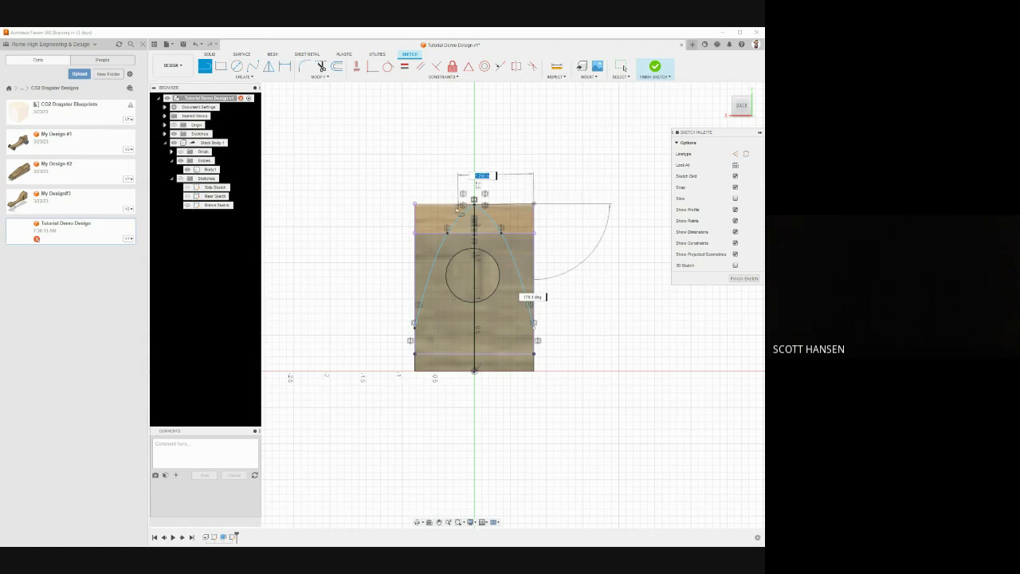
left_click(414, 204)
key("Escape")
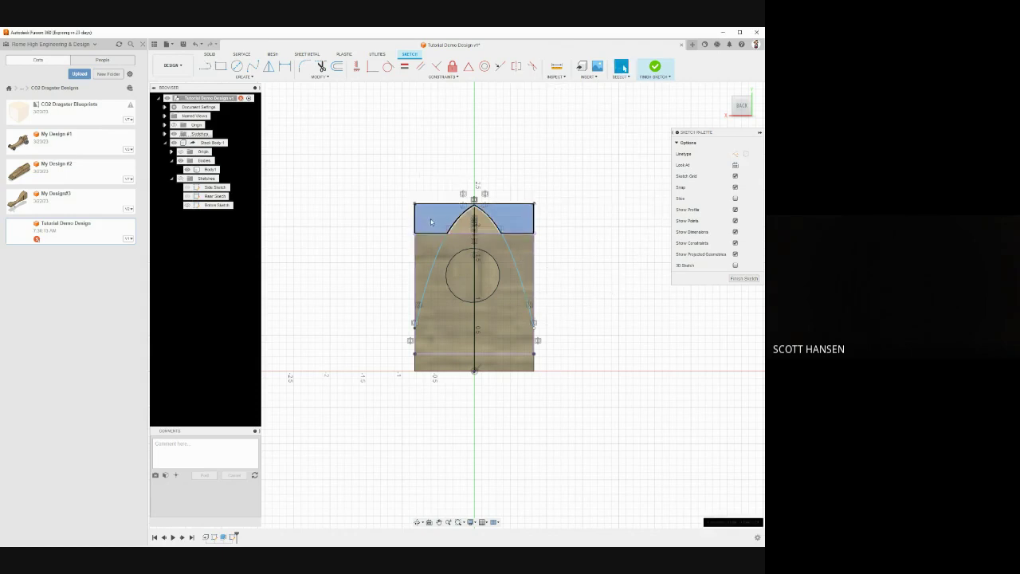
left_click(433, 235)
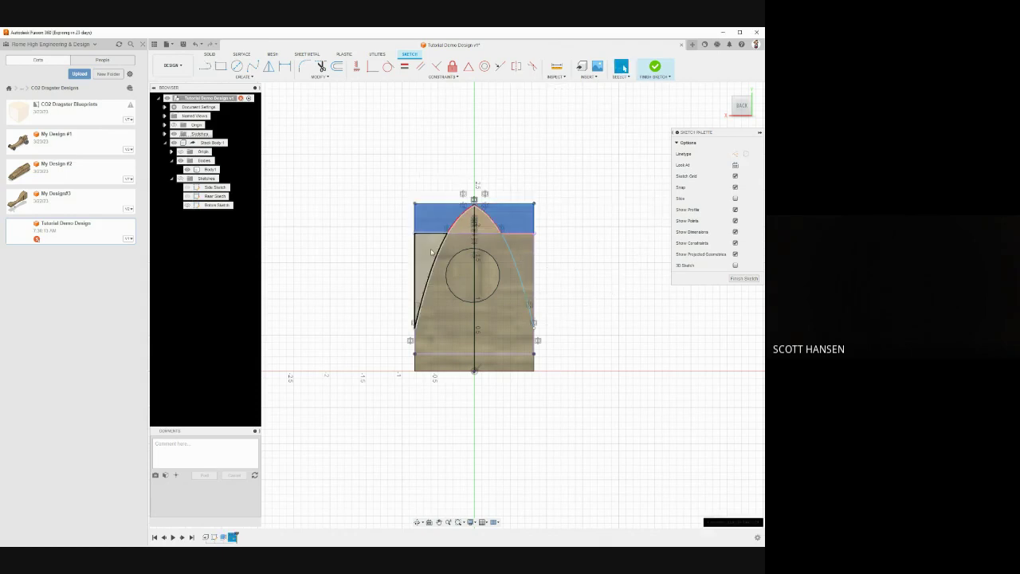
left_click(516, 253)
middle_click_drag(626, 242, 644, 250, "shift")
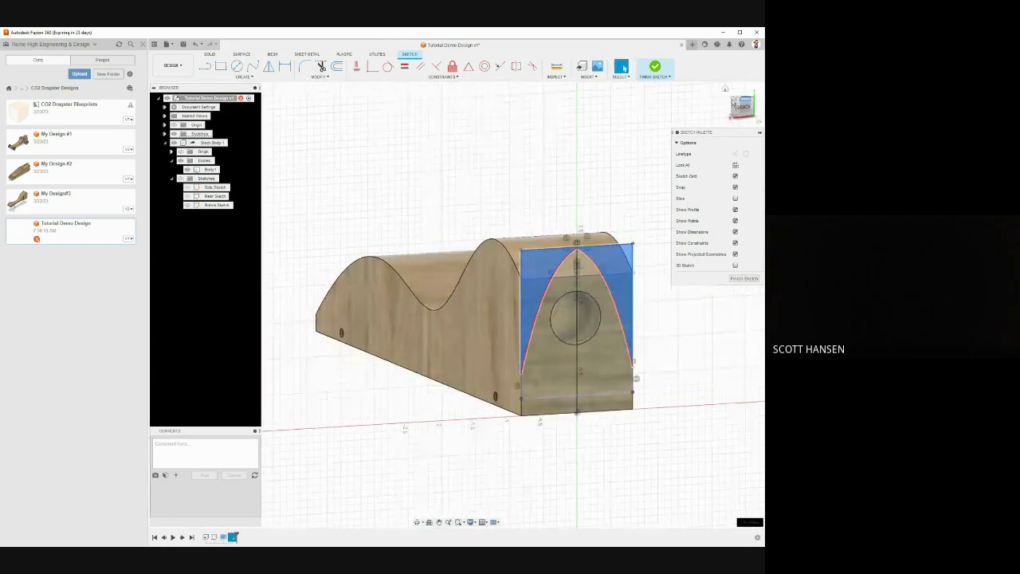
- Extrude-cut the top strip and both side regions with Extent All, flipped into the body
left_click(654, 67)
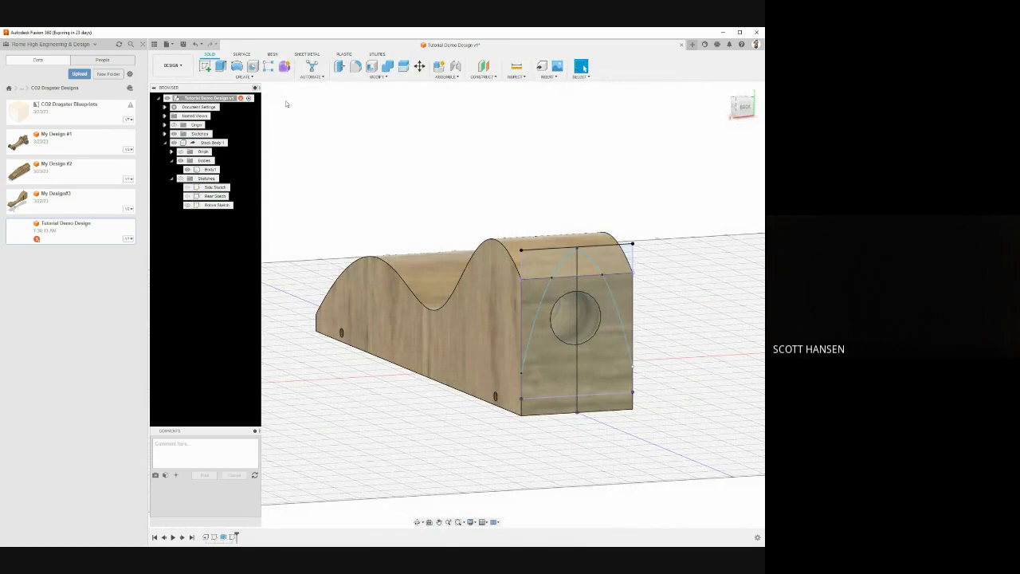
left_click(223, 68)
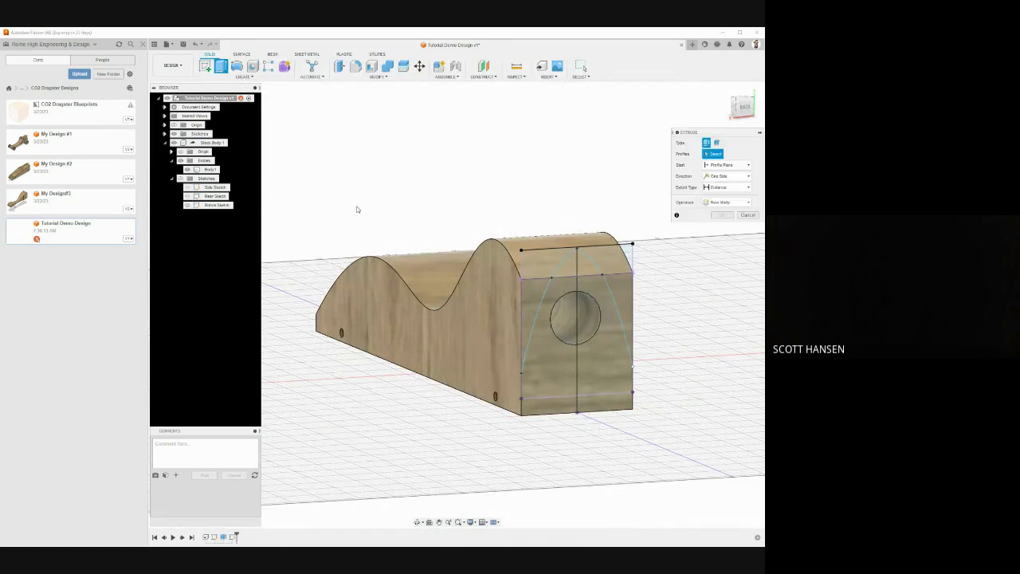
left_click(535, 306)
left_click(591, 260)
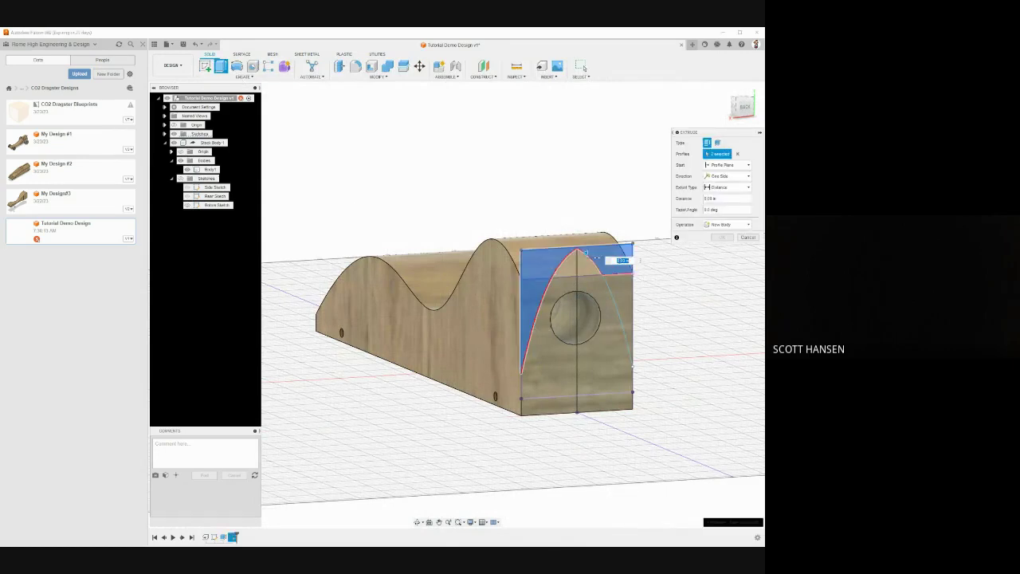
left_click(623, 319)
left_click(722, 224)
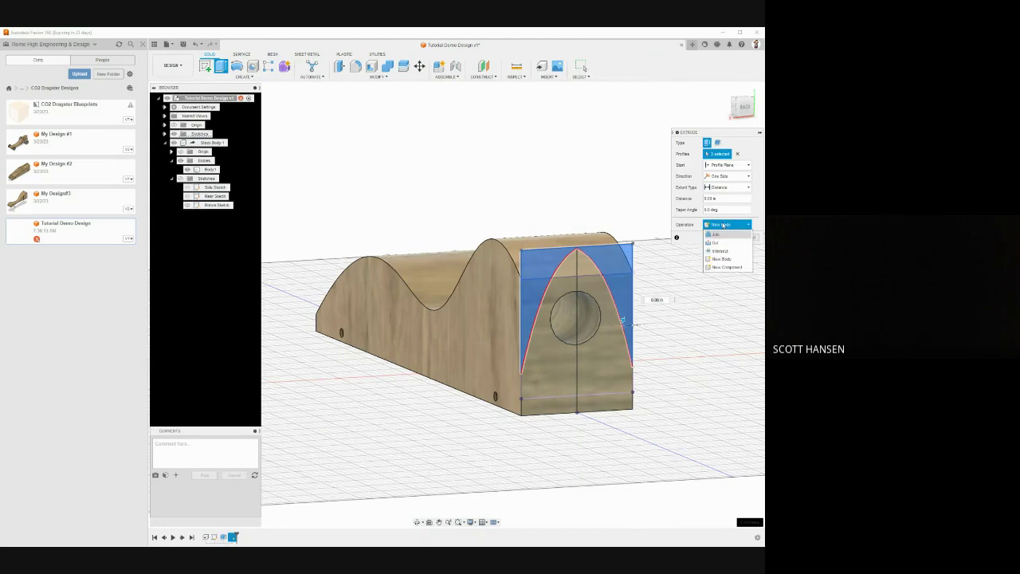
left_click(715, 242)
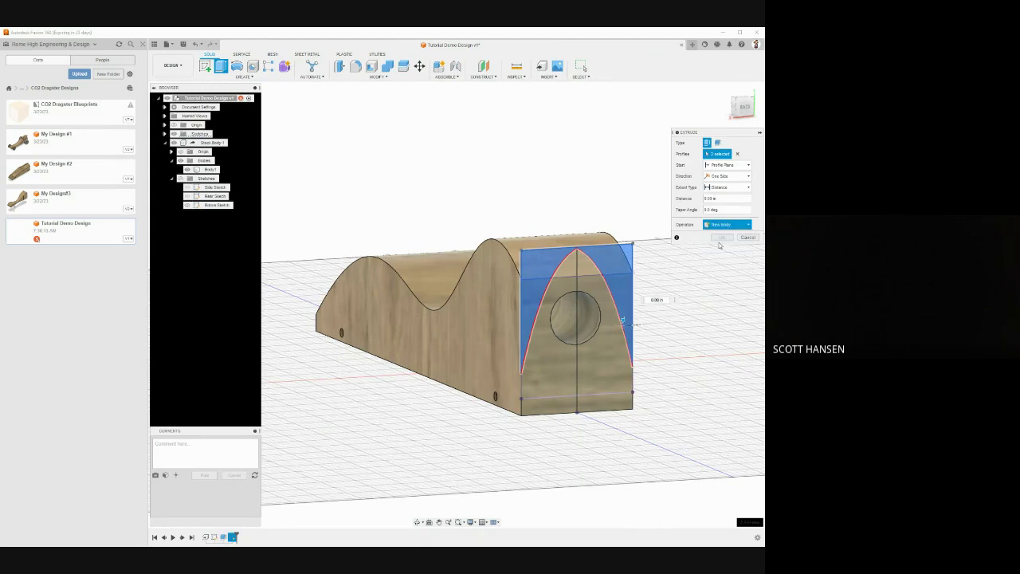
left_click(724, 187)
left_click(719, 213)
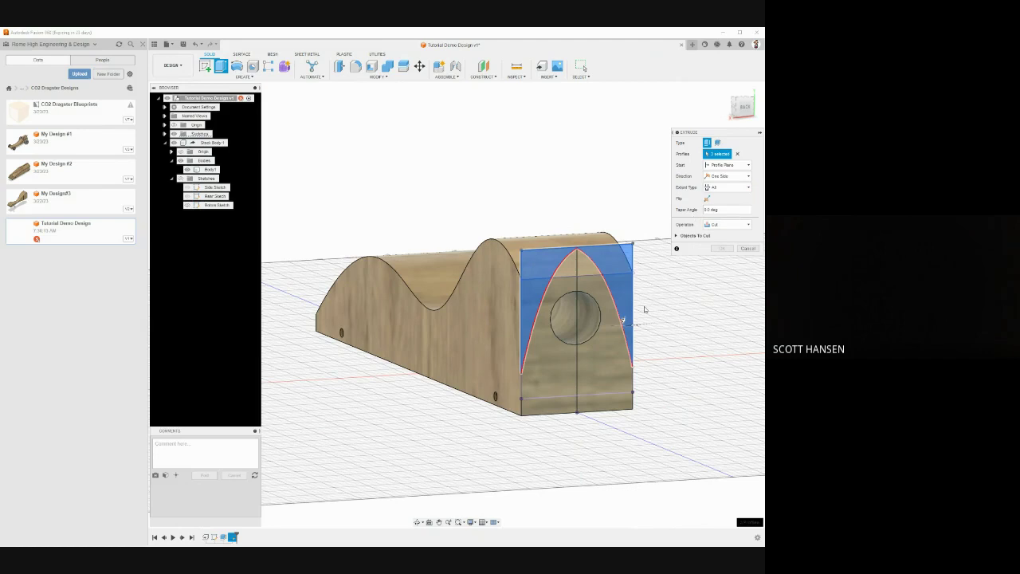
left_click(706, 198)
mouse_move(319, 281)
middle_mouse_down("shift")
mouse_move(608, 274)
mouse_move(599, 277)
middle_mouse_up("shift")
key("Return")
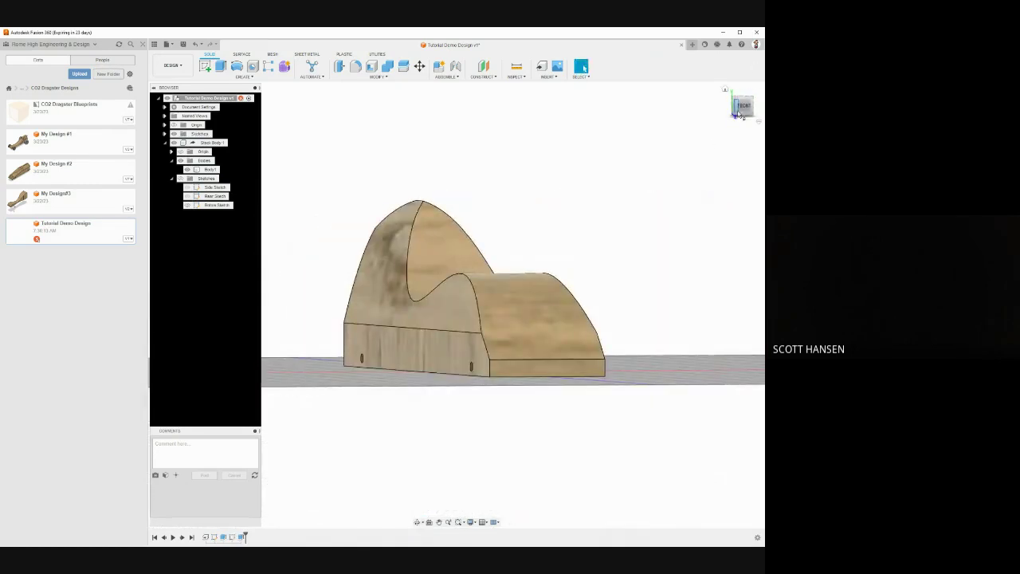
left_click(743, 106)
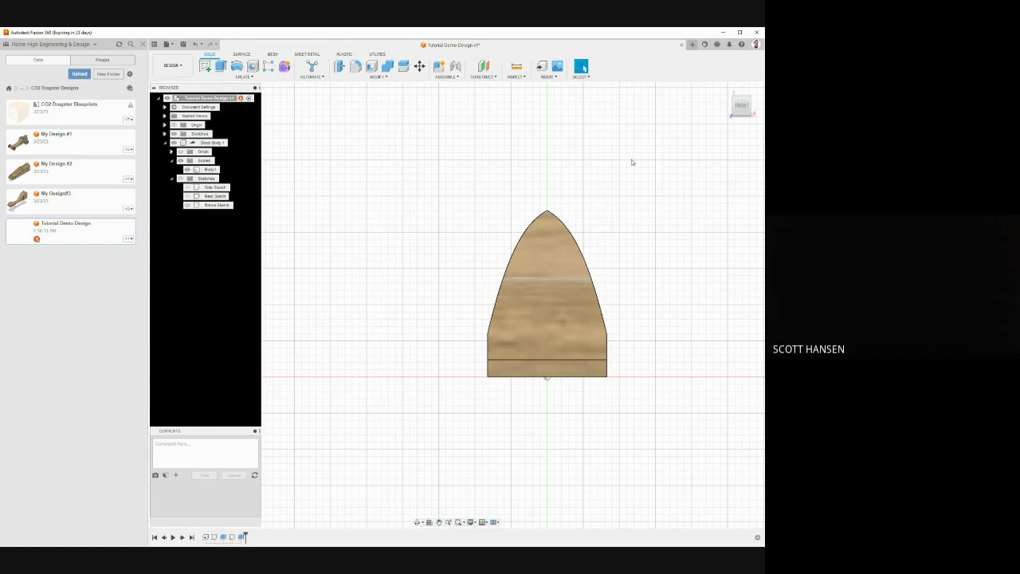
middle_click_drag(627, 274, 494, 269, "shift")
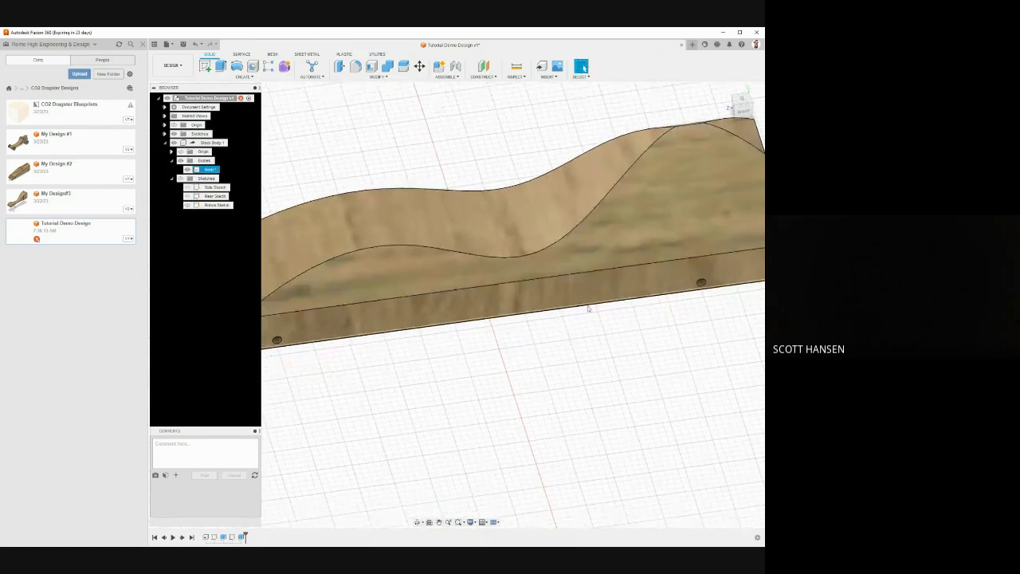
left_click(476, 261)
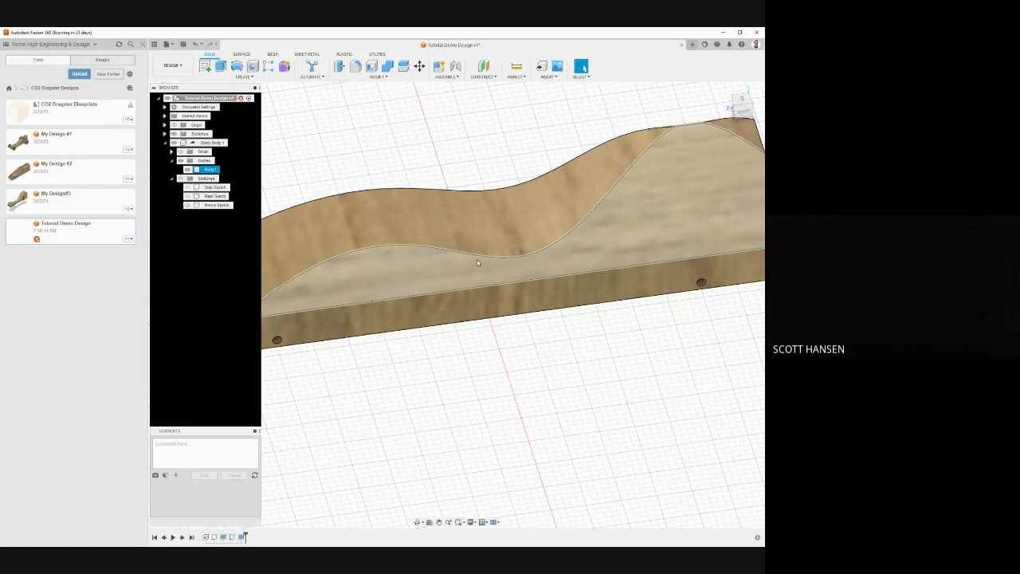
middle_click_drag(477, 260, 514, 266, "shift")
left_click(508, 263)
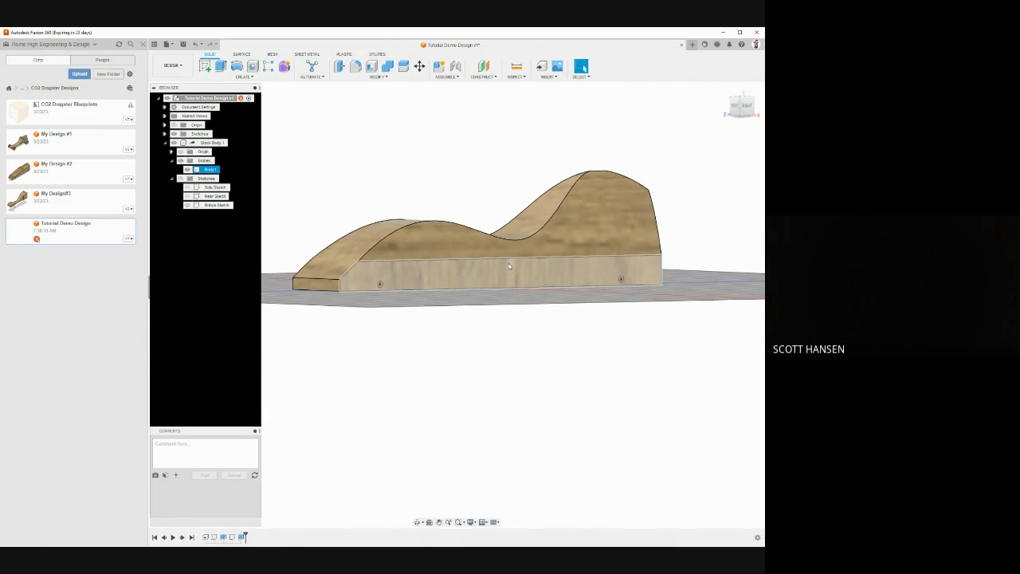
middle_click_drag(514, 275, 446, 249)
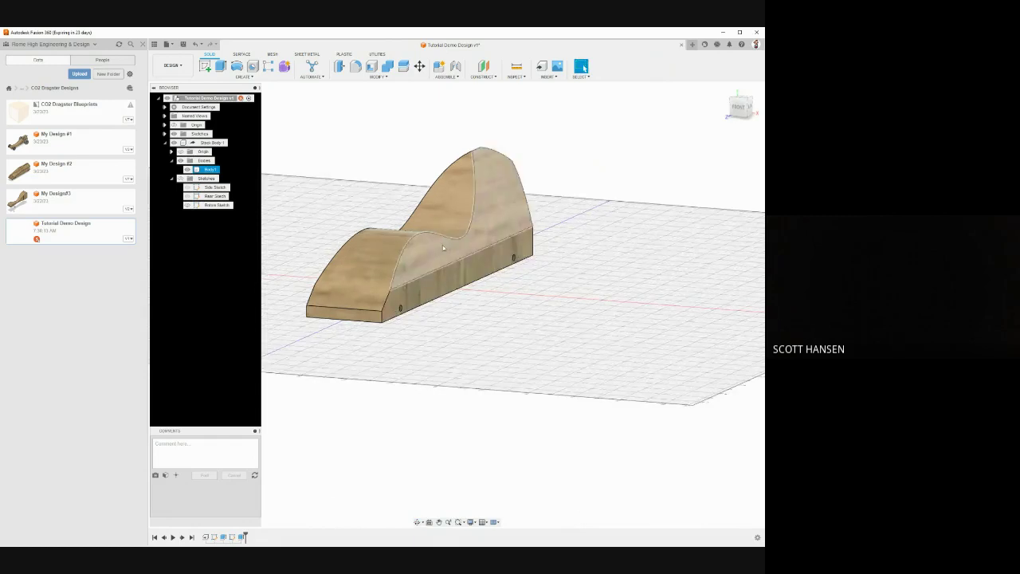
left_click(393, 220)
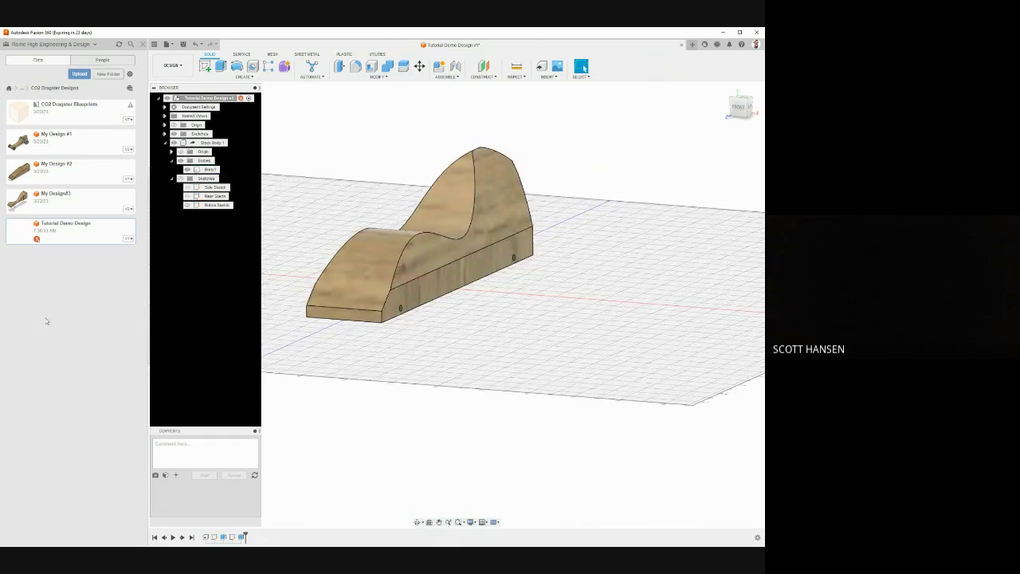